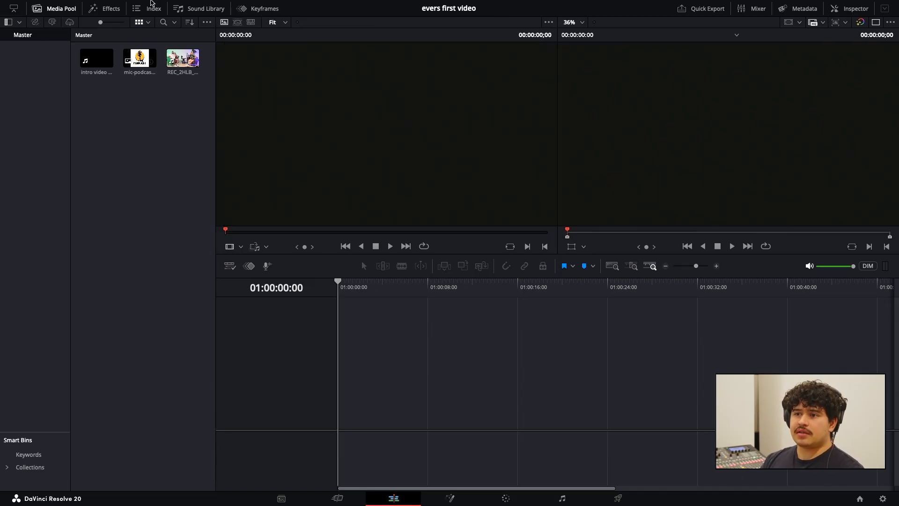
# Step: Set the project's timeline resolution to 1920 x 1080 HD and save the project settings
pyautogui.moveTo(146, 2)
pyautogui.click(88, 6)
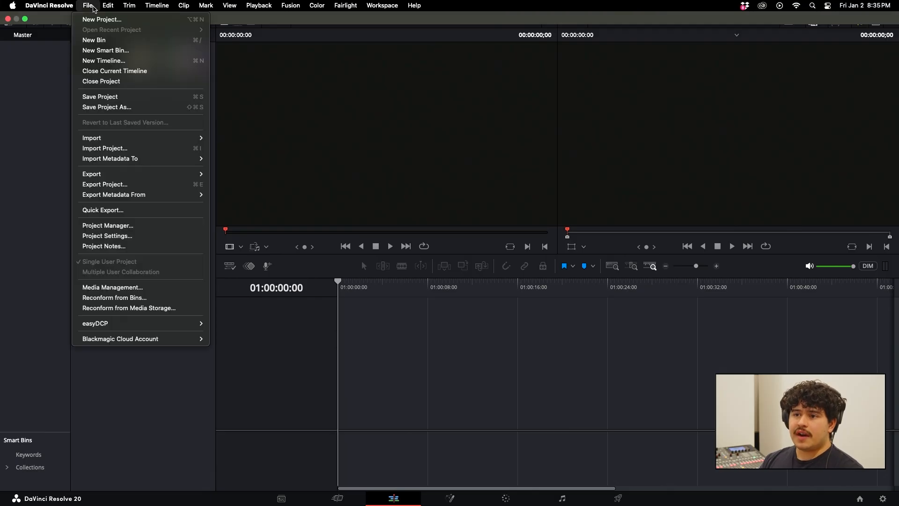
pyautogui.click(157, 237)
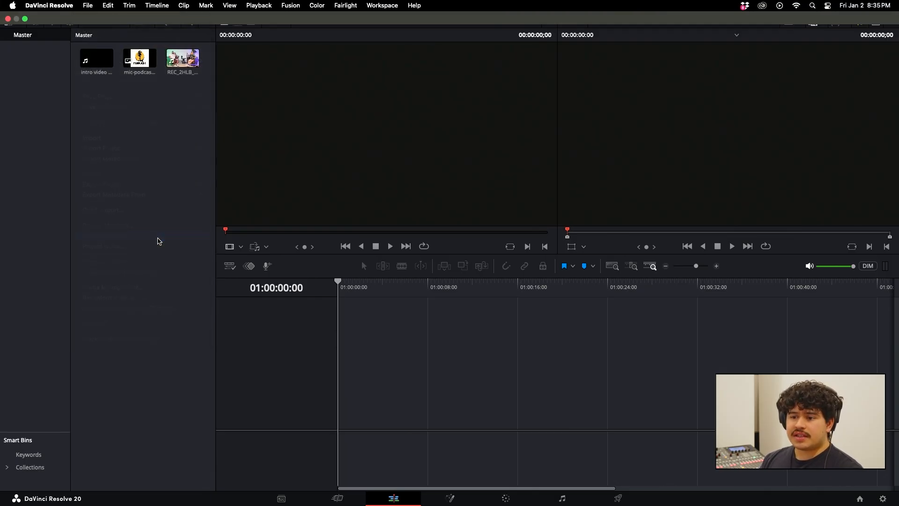
pyautogui.click(489, 112)
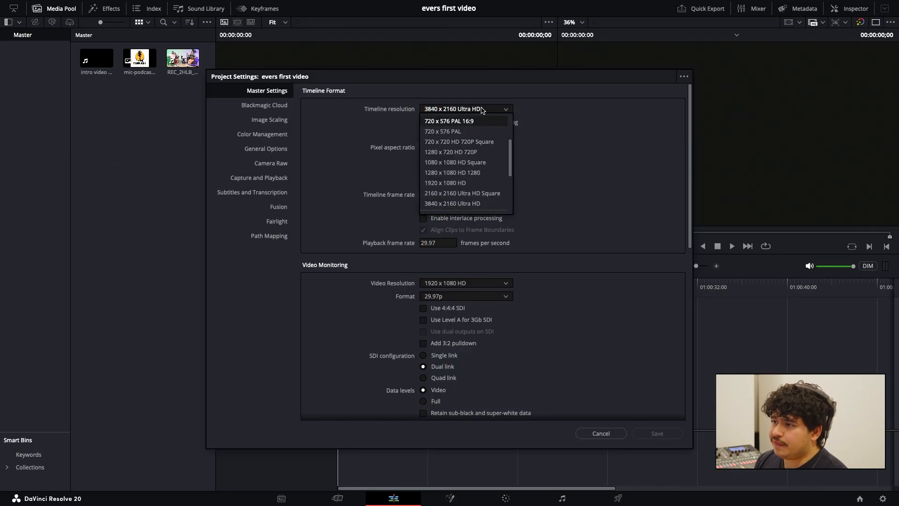
pyautogui.click(477, 186)
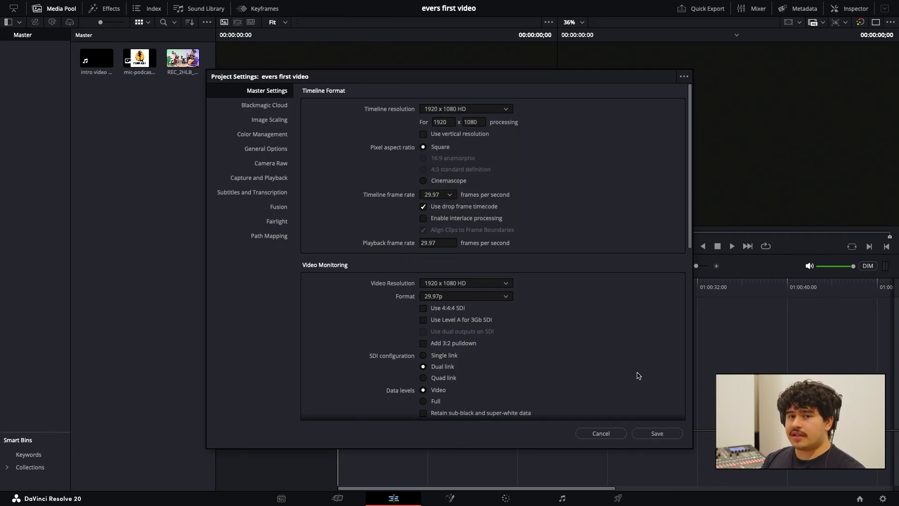
pyautogui.click(657, 434)
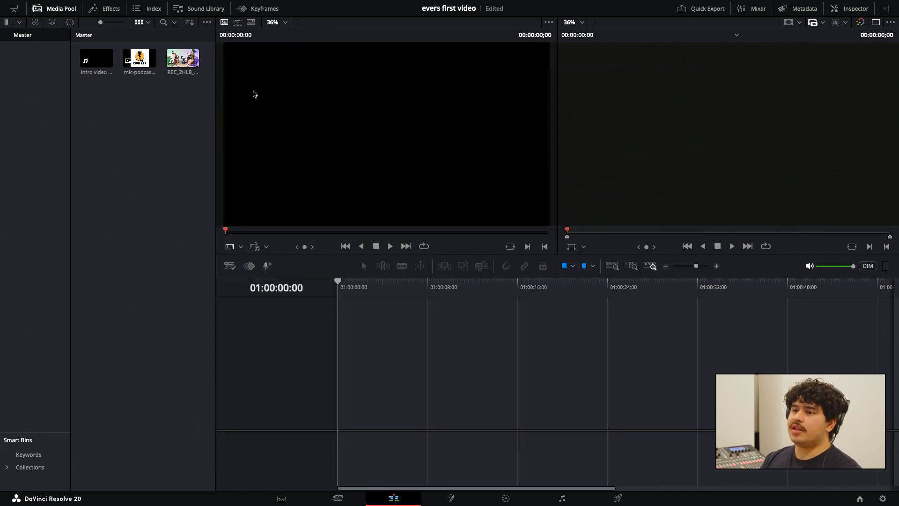
# Step: Preview REC_2HLB_September10_2025 01.mp4 and place it in a new timeline, starting about 8 seconds in
pyautogui.click(182, 58)
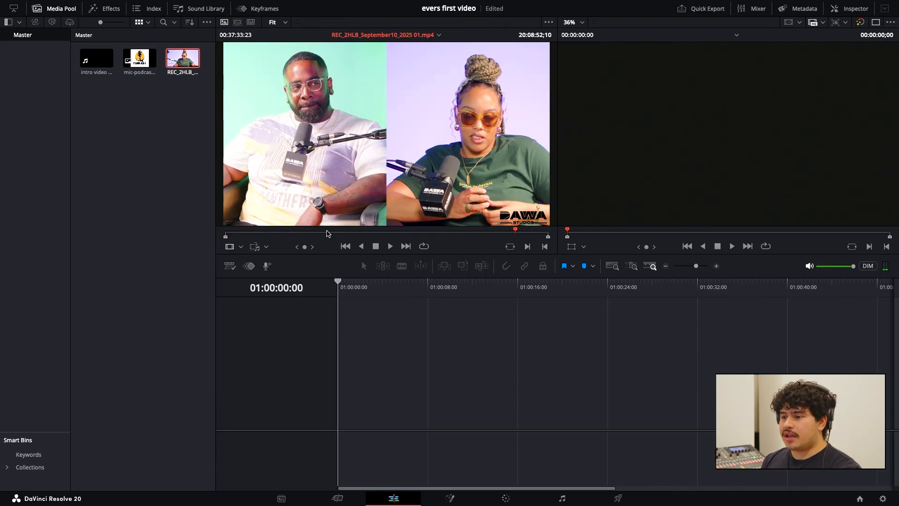
pyautogui.click(388, 247)
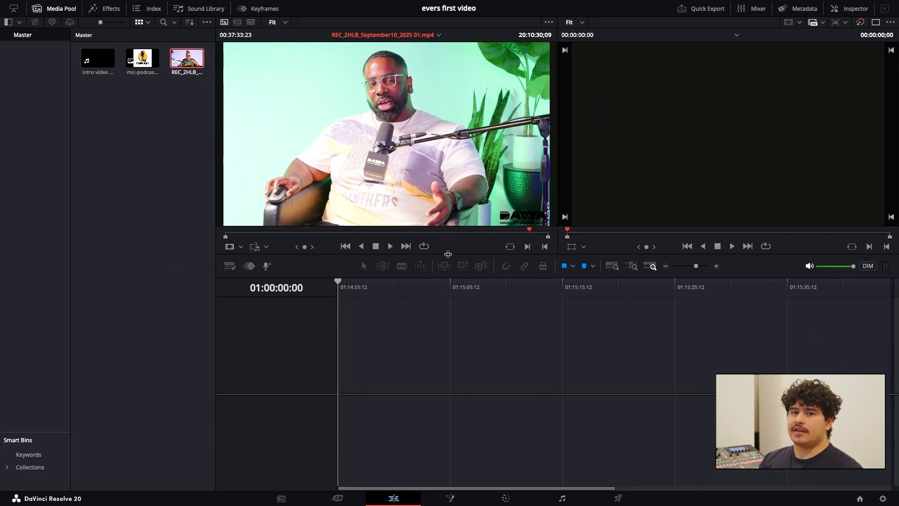
pyautogui.moveTo(187, 58); pyautogui.dragTo(448, 368)
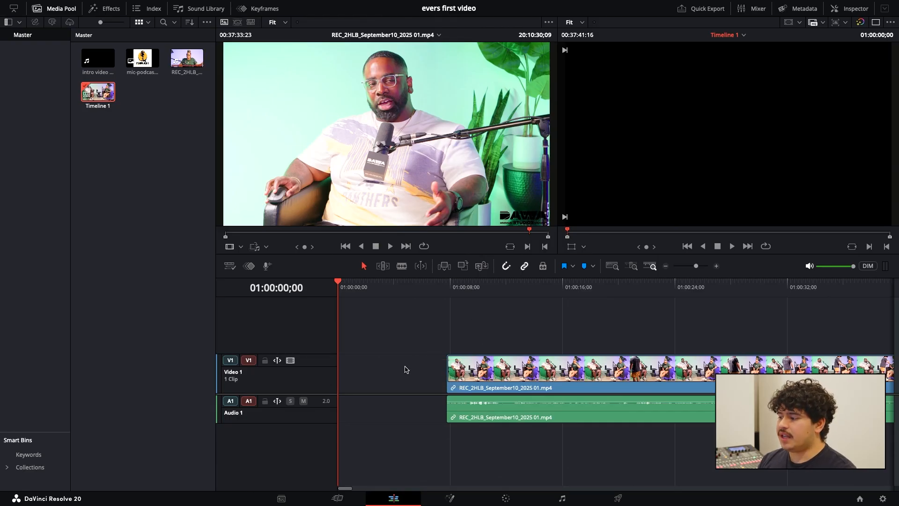
# Step: Preview the intro video clip and place it at the very start of the timeline, ahead of the podcast recording
pyautogui.click(509, 286)
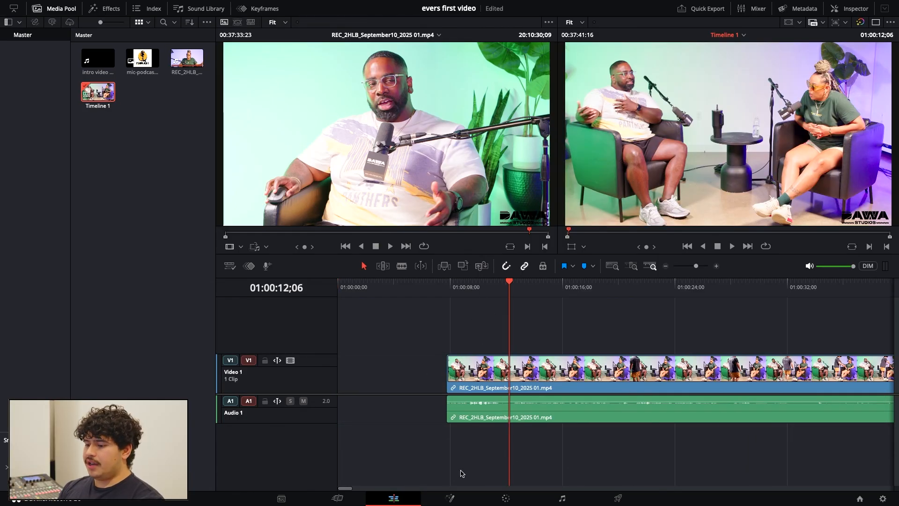
pyautogui.click(612, 266)
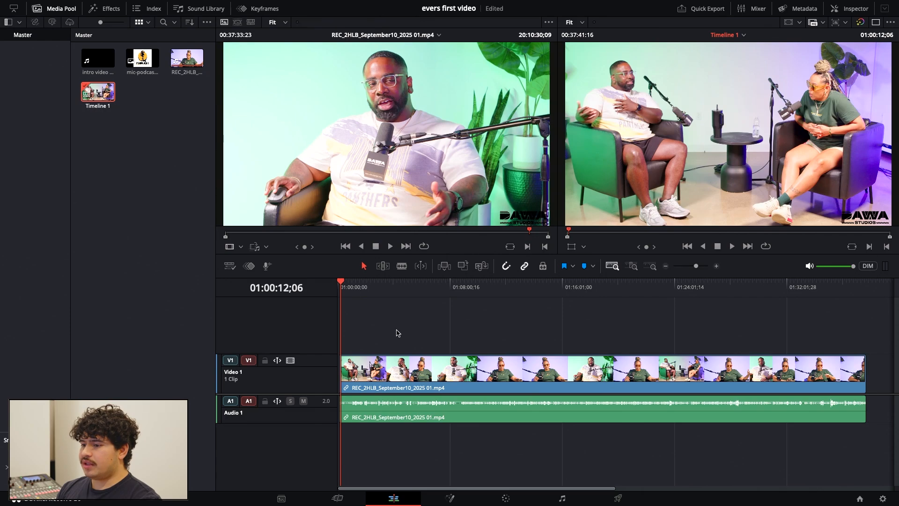
pyautogui.moveTo(444, 293); pyautogui.dragTo(414, 290)
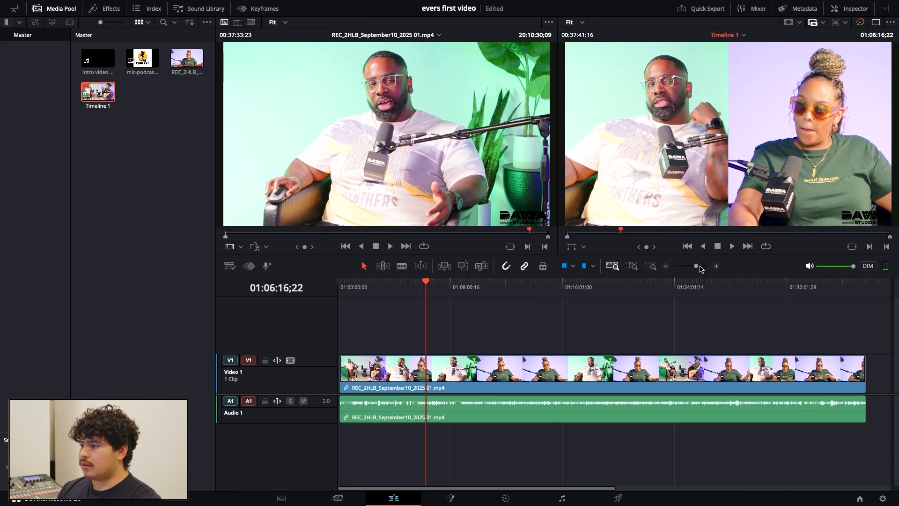
pyautogui.moveTo(698, 267); pyautogui.dragTo(700, 267)
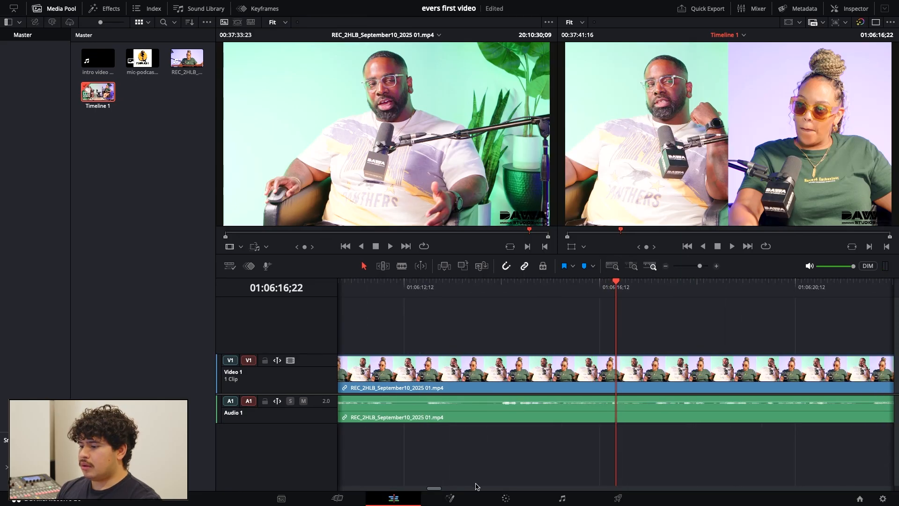
pyautogui.moveTo(439, 489); pyautogui.dragTo(331, 490)
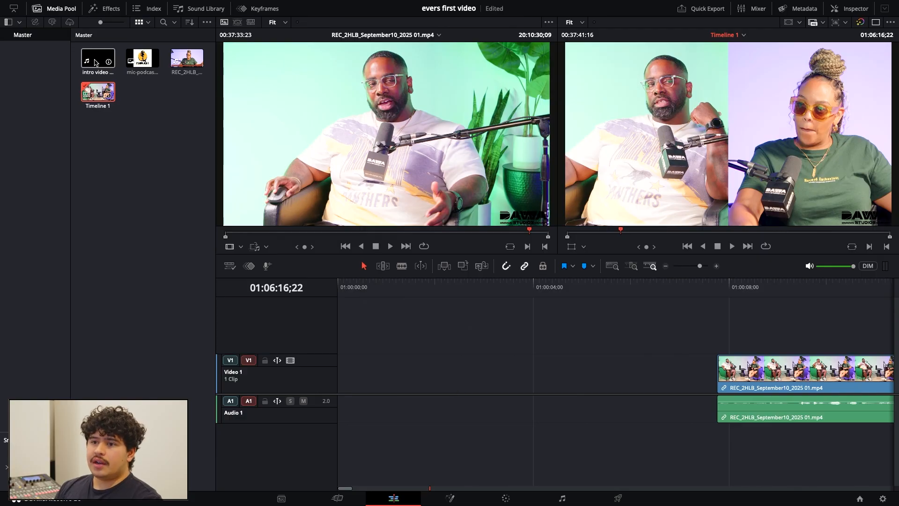
pyautogui.click(96, 58)
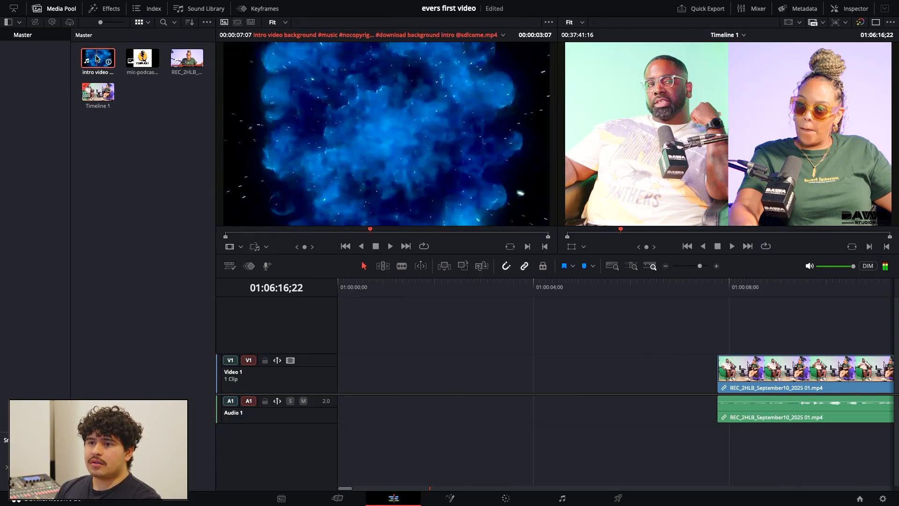
pyautogui.click(391, 247)
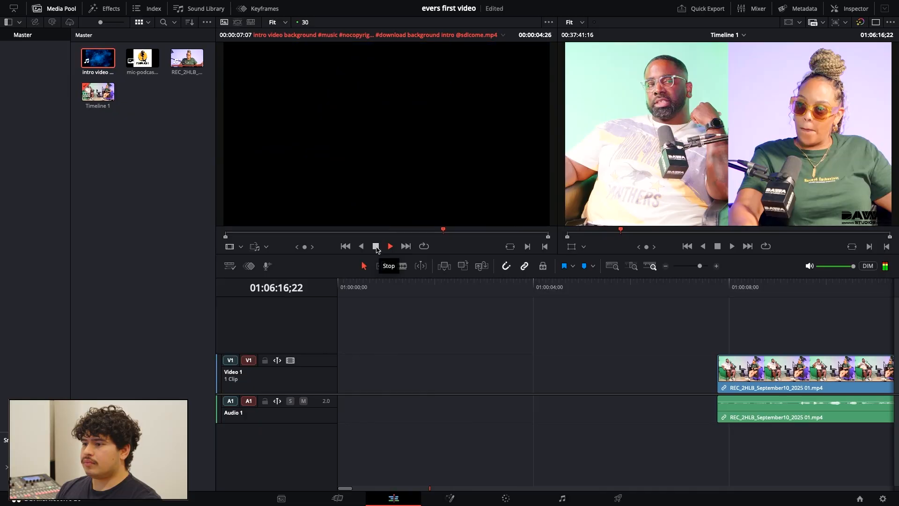
pyautogui.click(376, 247)
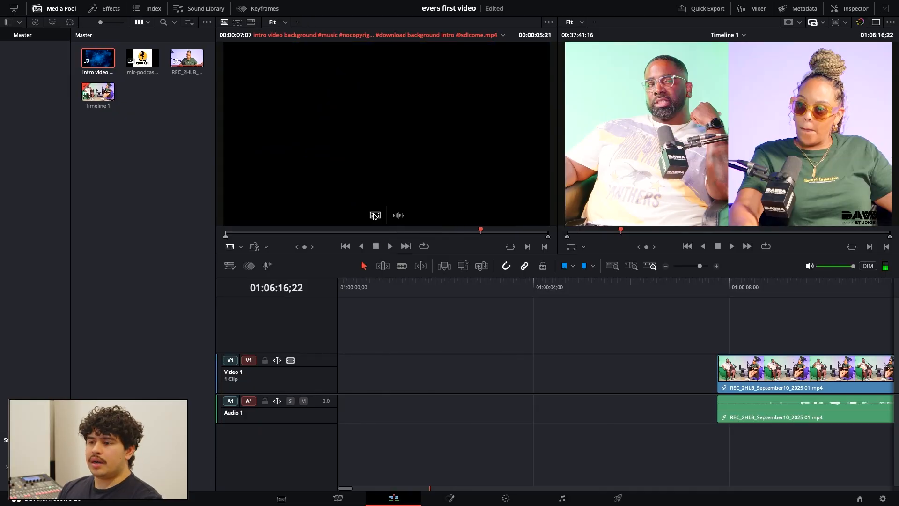
pyautogui.moveTo(105, 68); pyautogui.dragTo(334, 367)
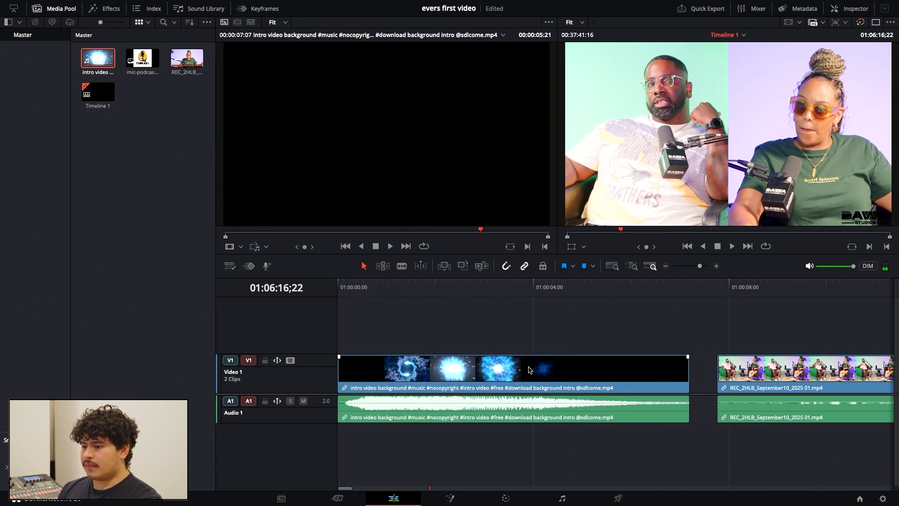
# Step: Lower the audio volume of the intro clip on Audio 1
pyautogui.moveTo(606, 291); pyautogui.dragTo(562, 297)
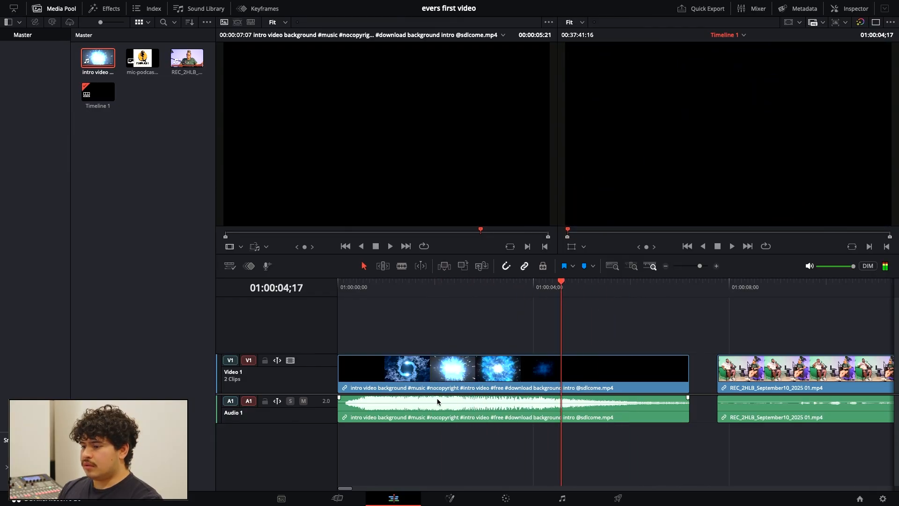
pyautogui.moveTo(433, 402); pyautogui.dragTo(432, 403)
pyautogui.moveTo(522, 289); pyautogui.dragTo(567, 288)
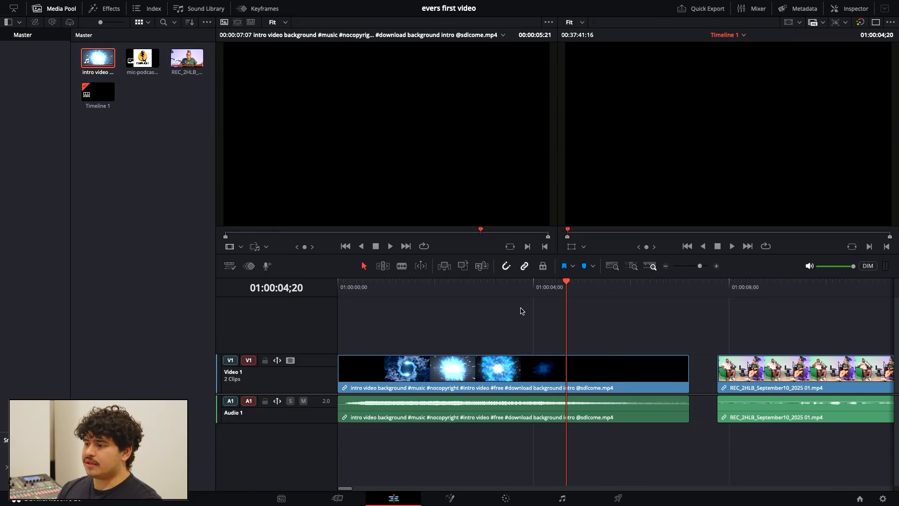
# Step: Split the intro clip with the Blade tool at 01:00:04;24, after its blue animation has faded to black
pyautogui.moveTo(571, 285); pyautogui.dragTo(790, 295)
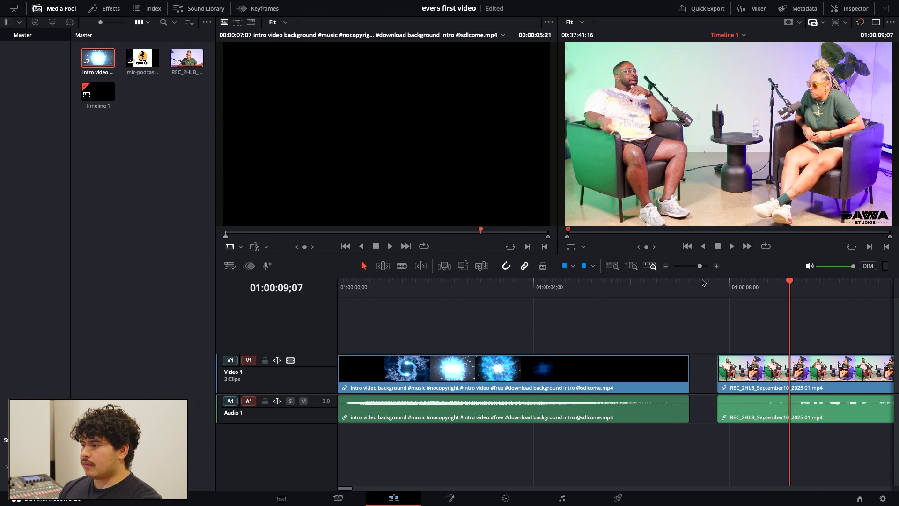
pyautogui.moveTo(701, 269); pyautogui.dragTo(696, 269)
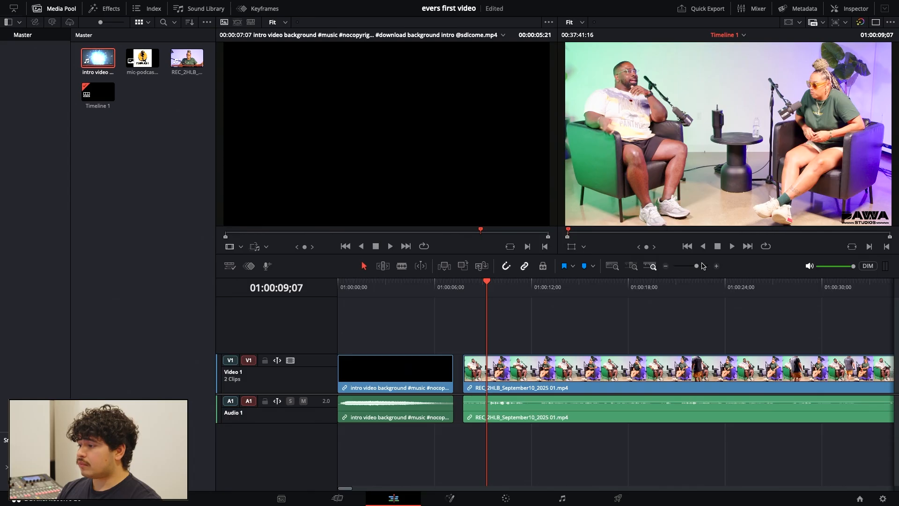
pyautogui.click(457, 287)
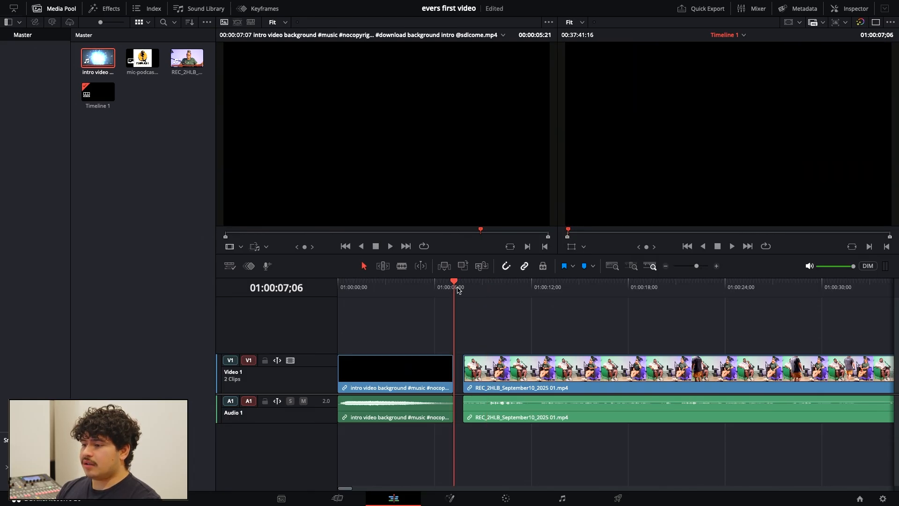
pyautogui.moveTo(453, 288)
pyautogui.mouseDown()
pyautogui.moveTo(417, 290)
pyautogui.moveTo(467, 298)
pyautogui.mouseUp()
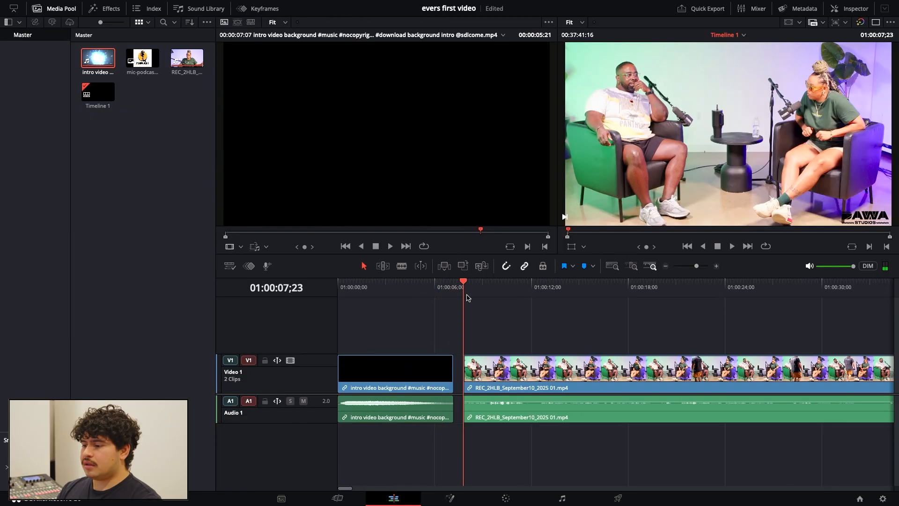
pyautogui.click(402, 267)
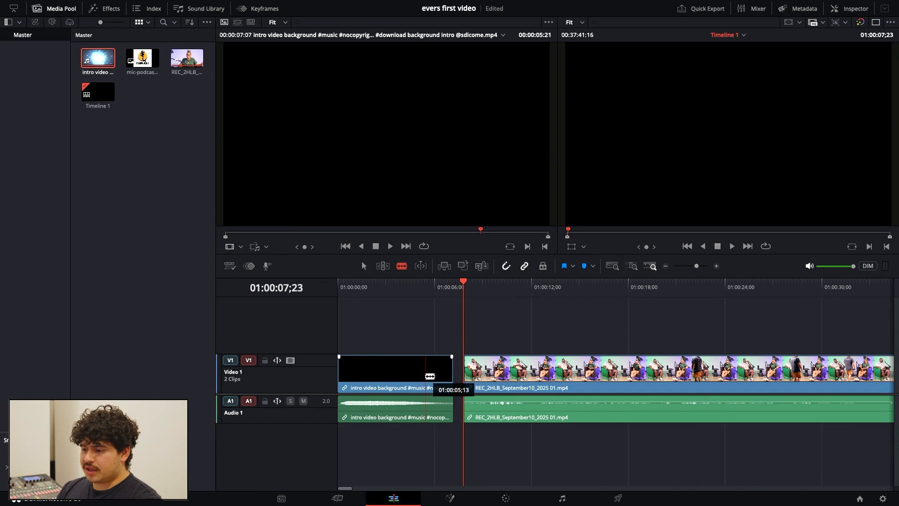
pyautogui.moveTo(697, 268); pyautogui.dragTo(702, 271)
pyautogui.moveTo(512, 288); pyautogui.dragTo(702, 309)
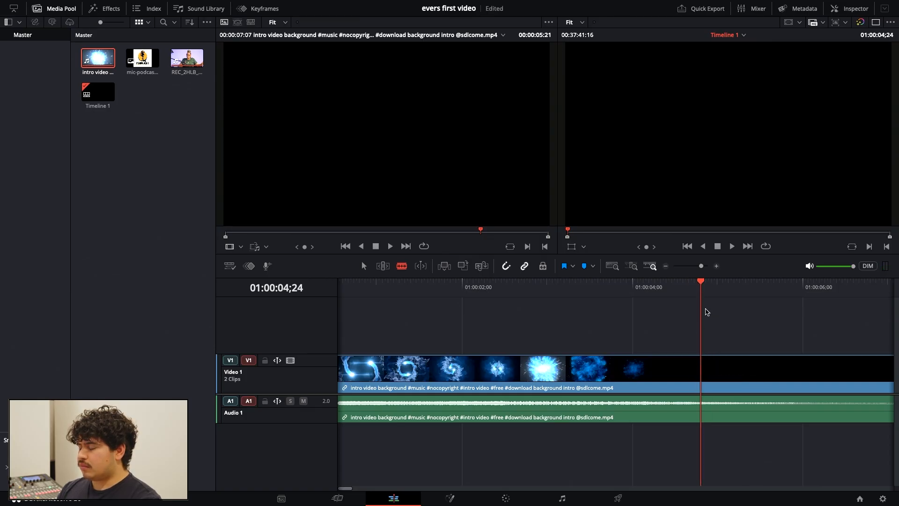
pyautogui.click(702, 359)
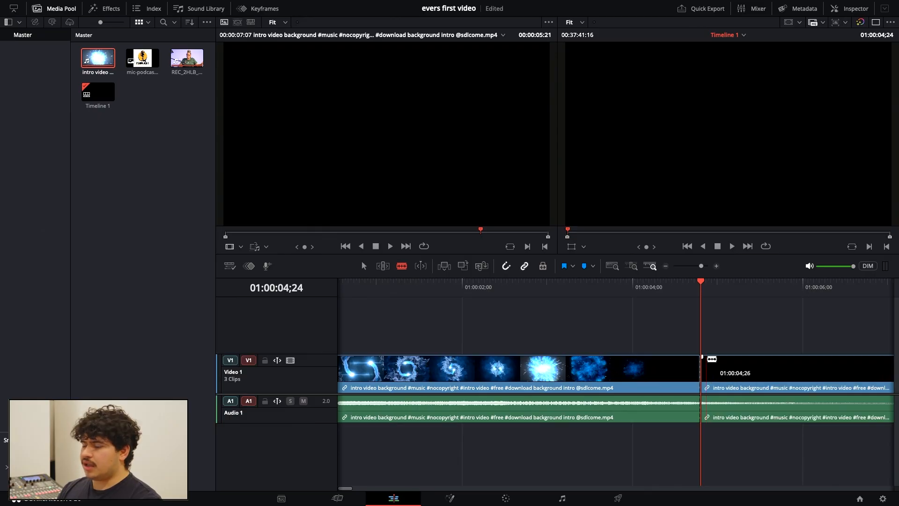
# Step: Scrub through the opening of the podcast recording up to about 01:00:19 to examine its first seconds
pyautogui.hscroll(5, 673, 359)
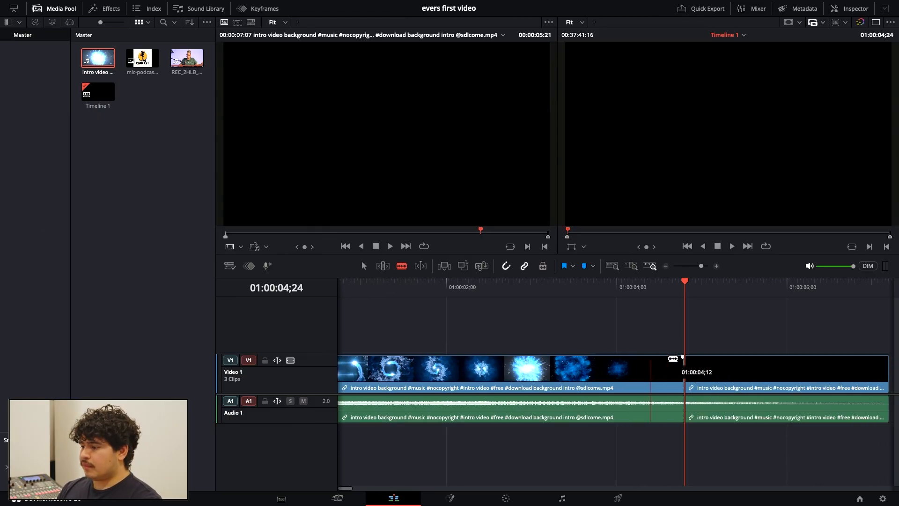
pyautogui.hscroll(6, 673, 358)
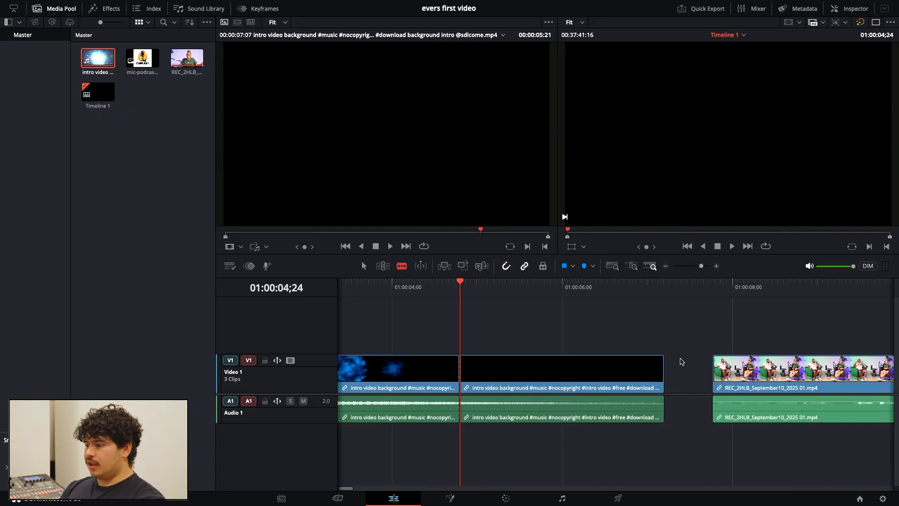
pyautogui.hscroll(5, 681, 361)
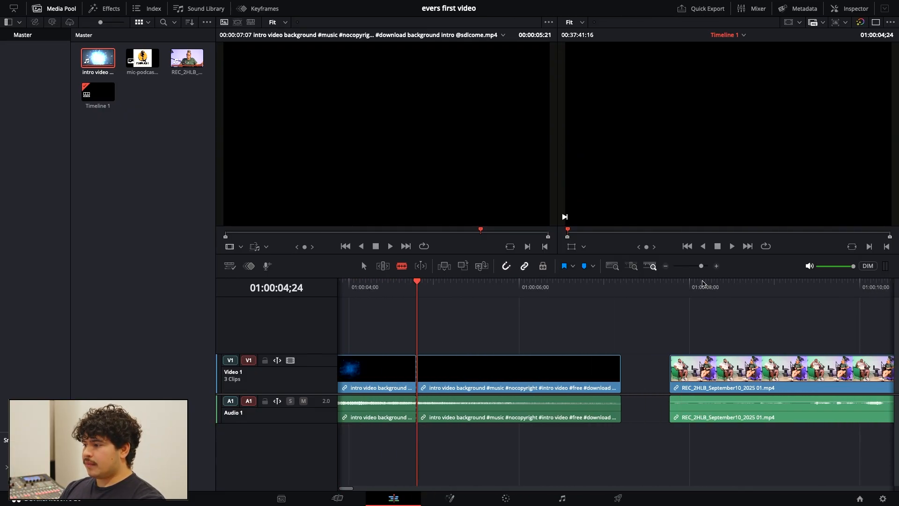
pyautogui.moveTo(703, 292); pyautogui.dragTo(881, 281)
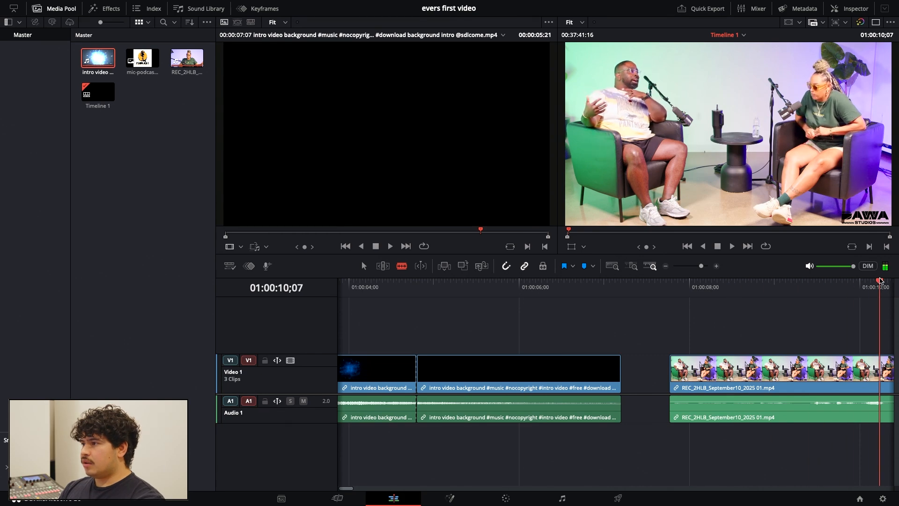
pyautogui.hscroll(10, 811, 321)
pyautogui.click(637, 287)
pyautogui.moveTo(649, 287); pyautogui.dragTo(864, 287)
pyautogui.hscroll(4, 807, 341)
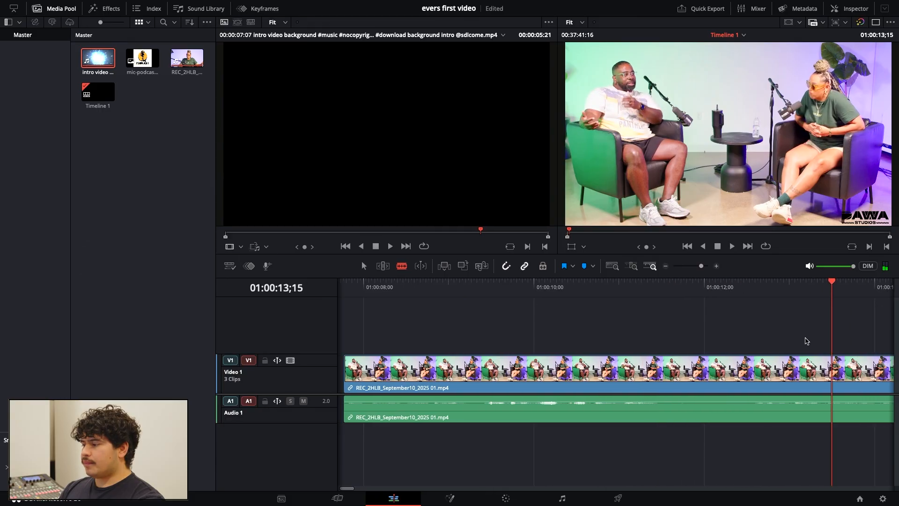
pyautogui.hscroll(13, 776, 348)
pyautogui.moveTo(778, 289); pyautogui.dragTo(836, 283)
pyautogui.moveTo(700, 267); pyautogui.dragTo(695, 266)
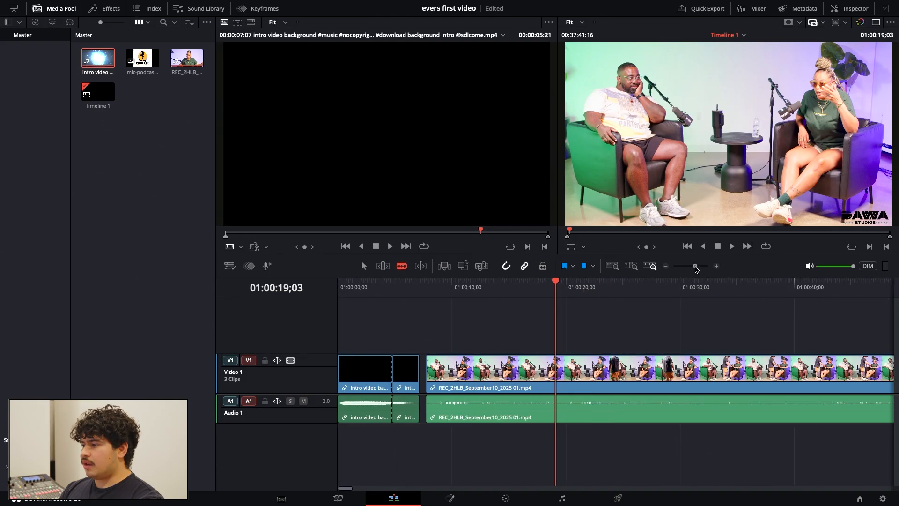
# Step: Scrub through the recording's first minutes and play it from a little past the eight-minute mark to check the conversation
pyautogui.click(557, 287)
pyautogui.moveTo(556, 289); pyautogui.dragTo(833, 288)
pyautogui.click(689, 267)
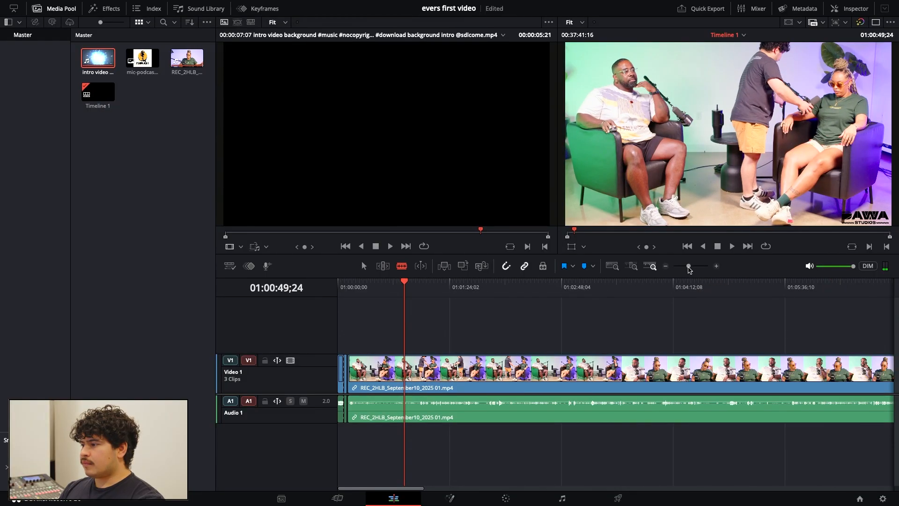
pyautogui.moveTo(583, 287); pyautogui.dragTo(830, 296)
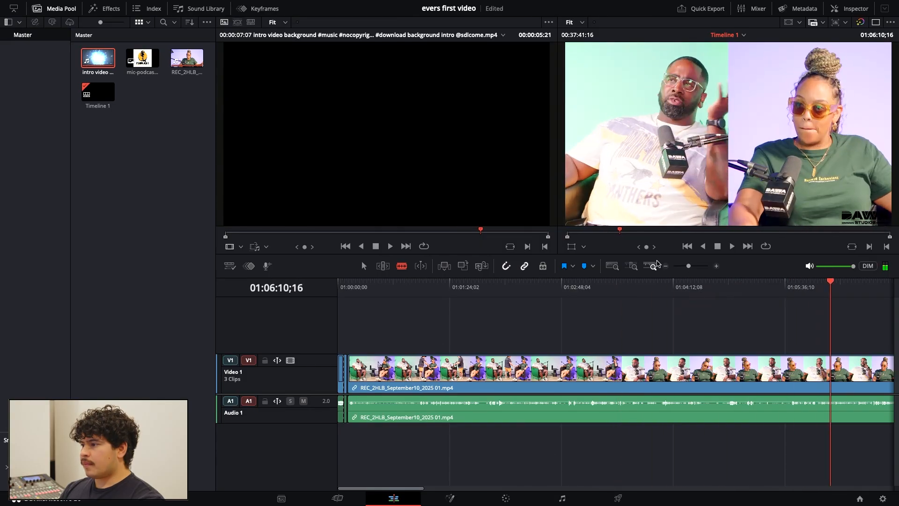
pyautogui.moveTo(689, 271); pyautogui.dragTo(624, 292)
pyautogui.moveTo(618, 289); pyautogui.dragTo(618, 290)
pyautogui.press('space')
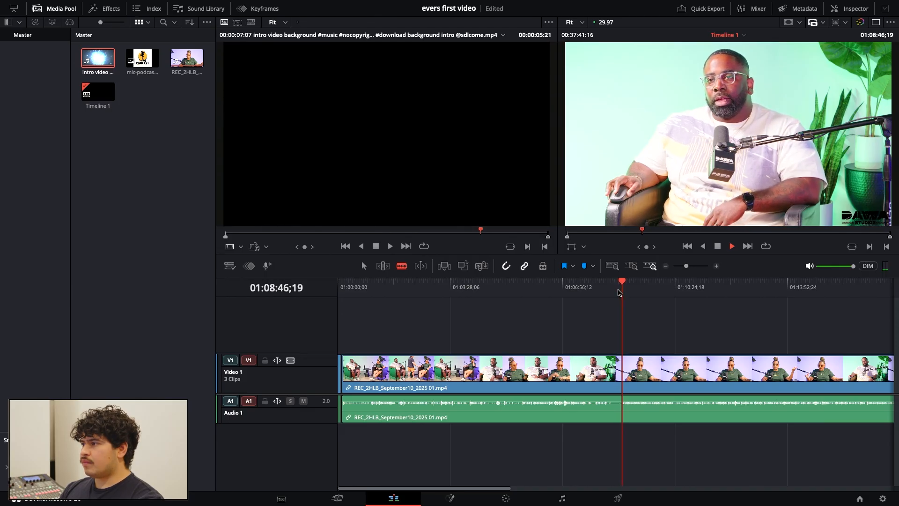
# Step: Stop playback at 01:08:47;26, zoom the timeline in there and enlarge the Audio 1 track to expose its waveform
pyautogui.press('space')
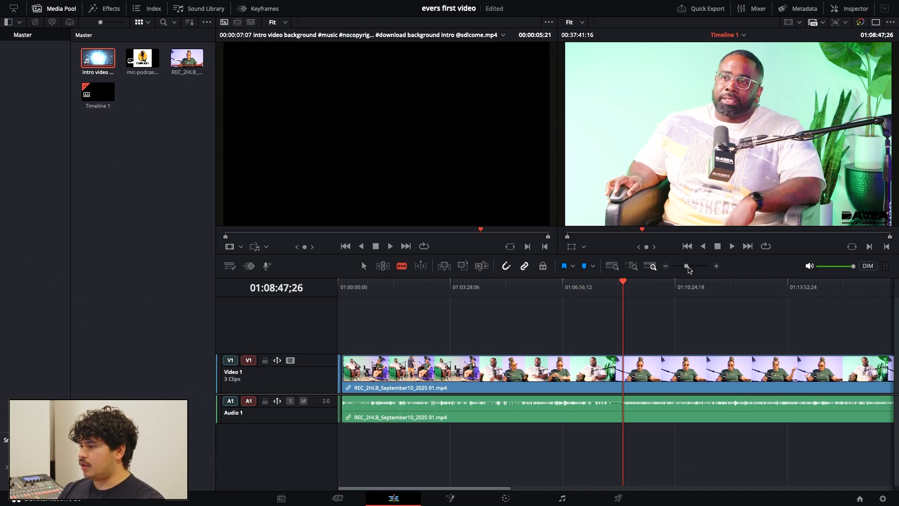
pyautogui.moveTo(688, 268); pyautogui.dragTo(694, 268)
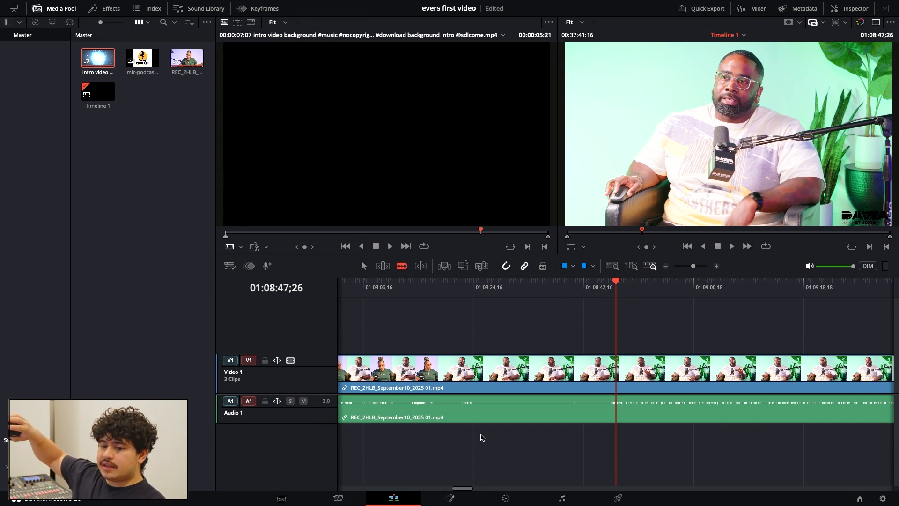
pyautogui.scroll(-1, 482, 438)
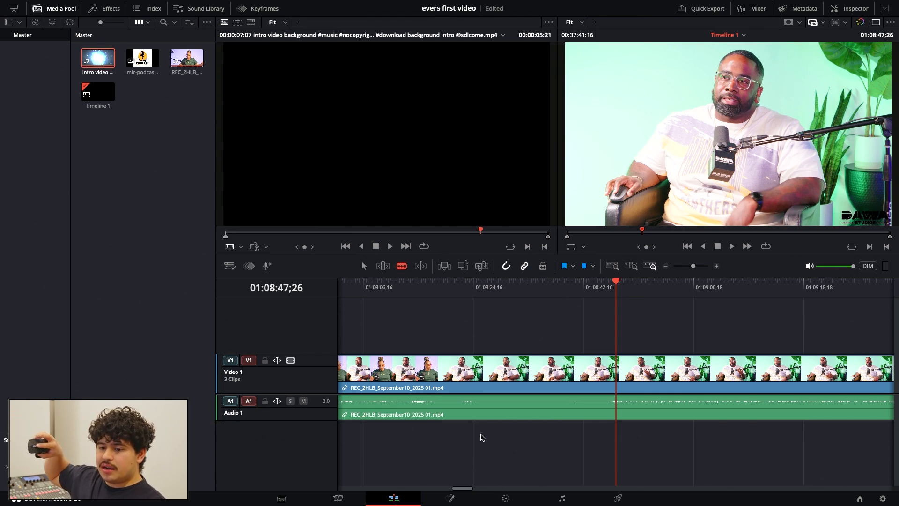
pyautogui.scroll(-1, 483, 438)
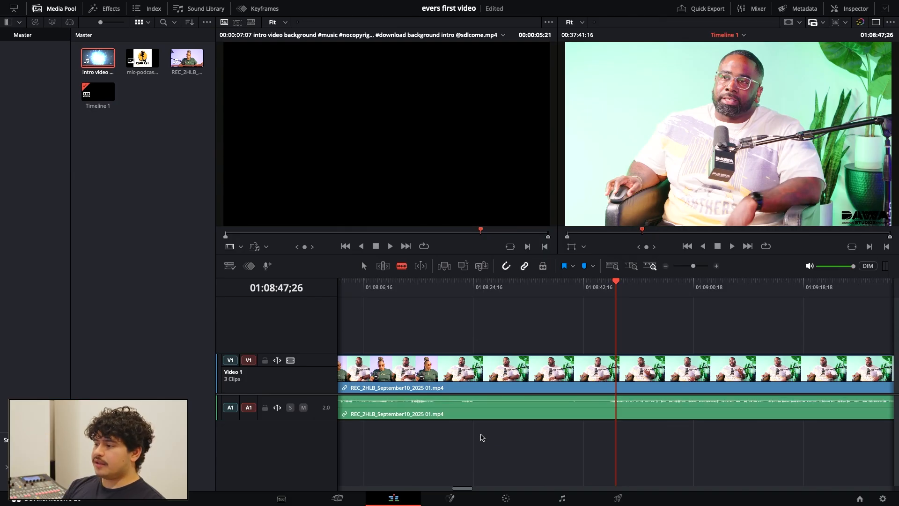
pyautogui.scroll(5, 572, 438)
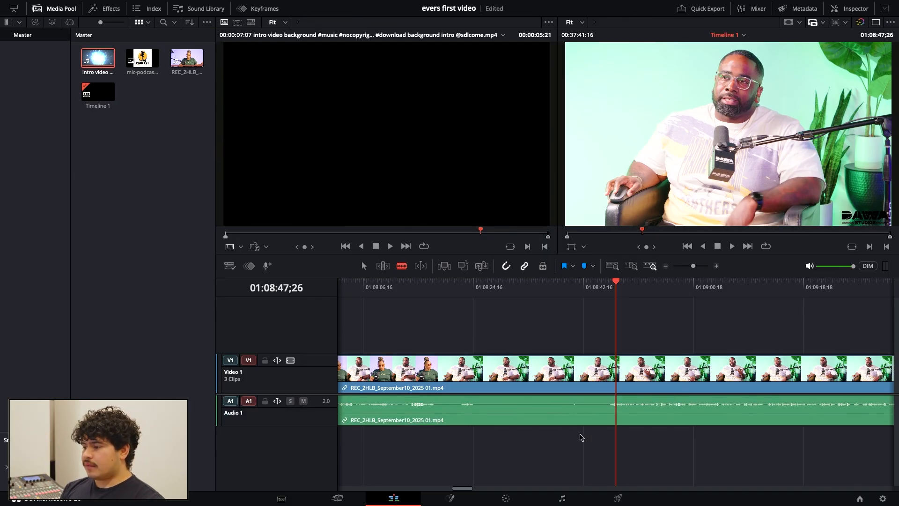
pyautogui.scroll(5, 619, 424)
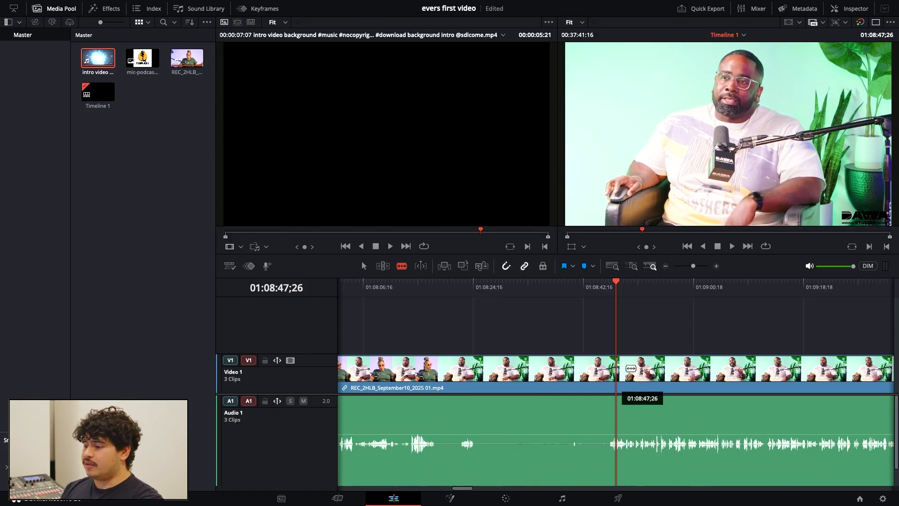
# Step: Split the podcast recording with the Blade tool at 01:08:46;00, just before the speech in the waveform begins
pyautogui.moveTo(616, 286); pyautogui.dragTo(602, 287)
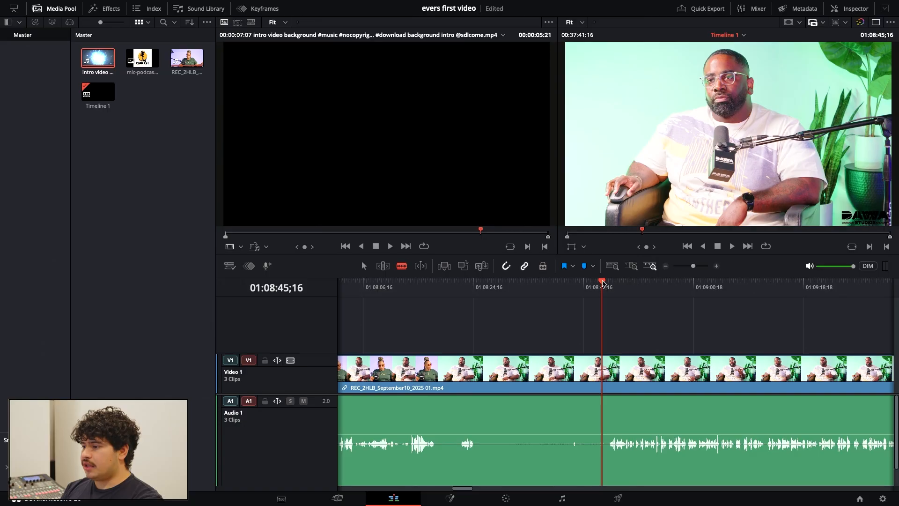
pyautogui.moveTo(602, 281); pyautogui.dragTo(605, 281)
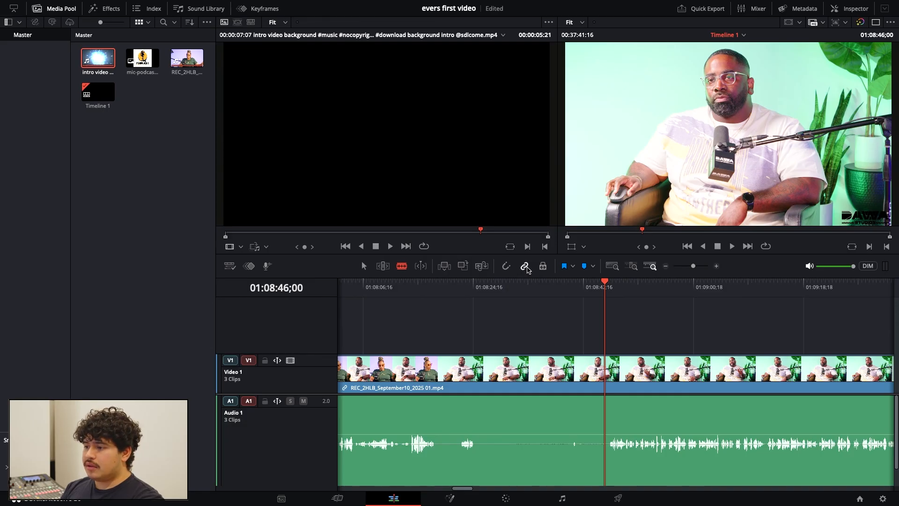
pyautogui.click(508, 266)
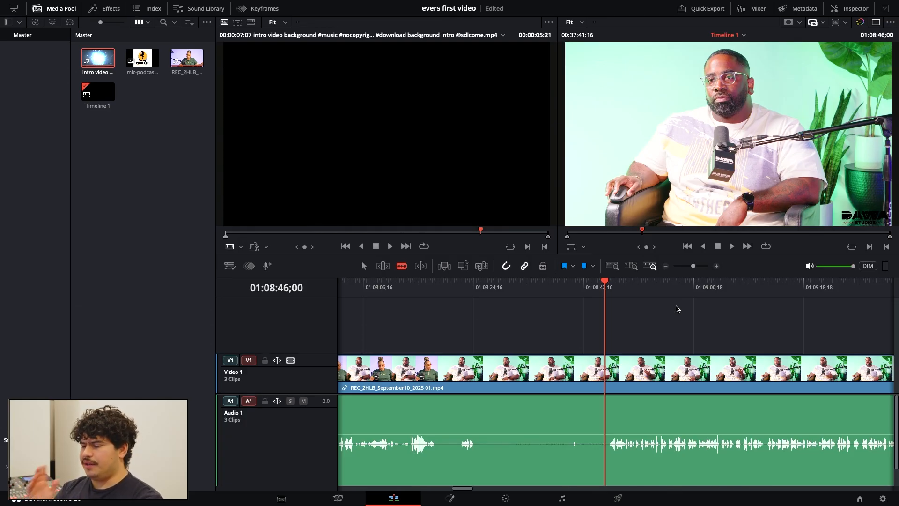
pyautogui.click(607, 373)
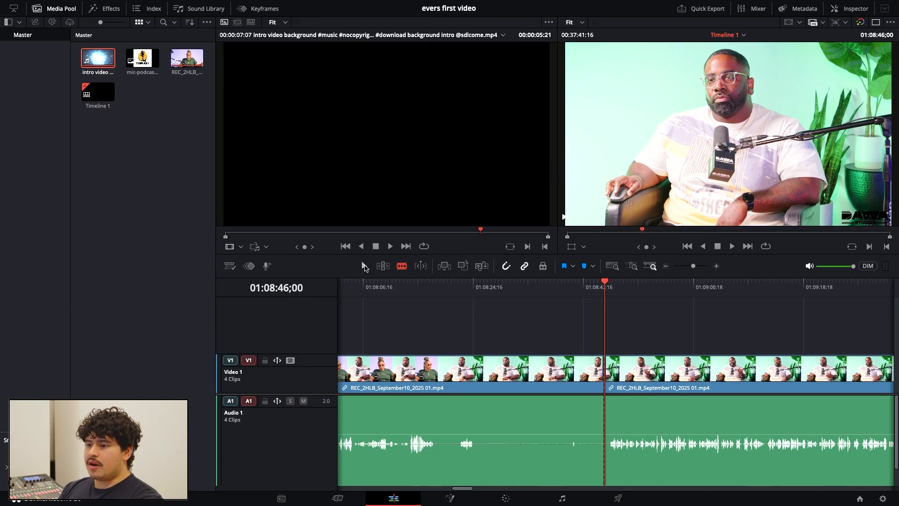
# Step: Try deleting the podcast recording's section before the 01:08:46;00 cut while leaving its gap, and undo the deletion
pyautogui.click(364, 266)
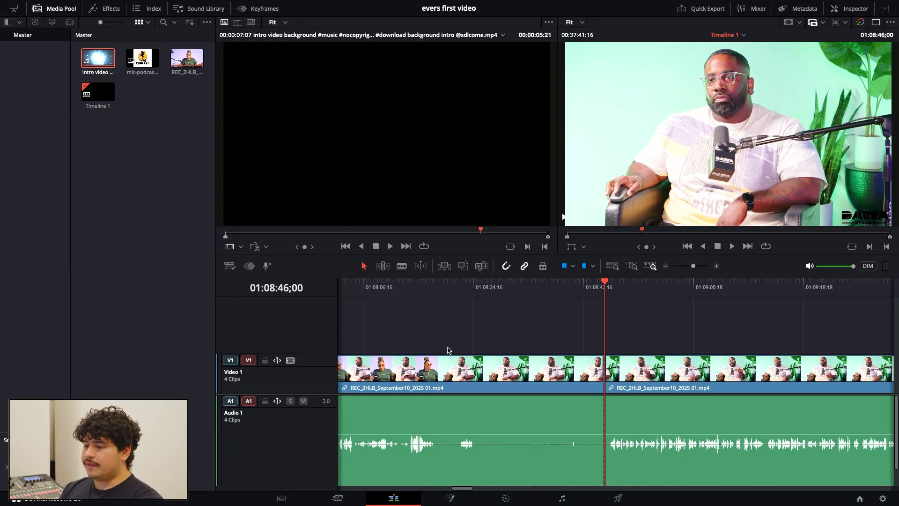
pyautogui.click(504, 380)
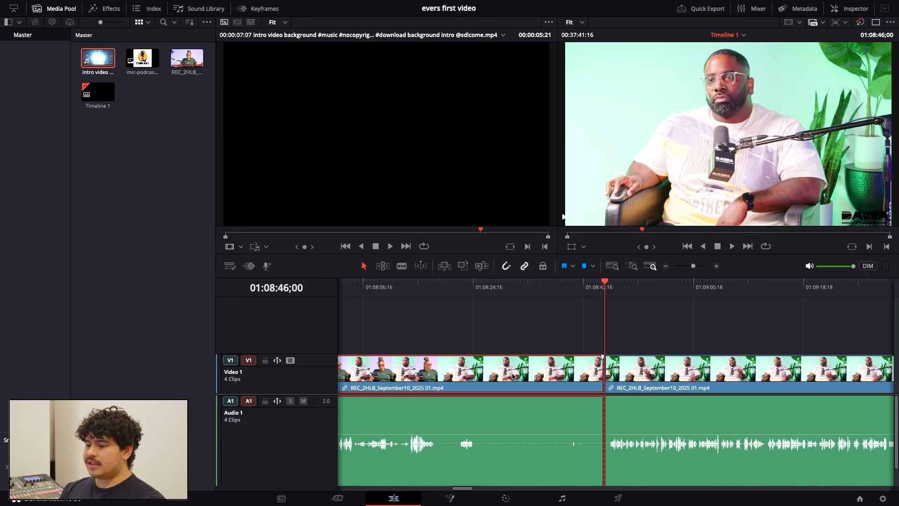
pyautogui.click(613, 267)
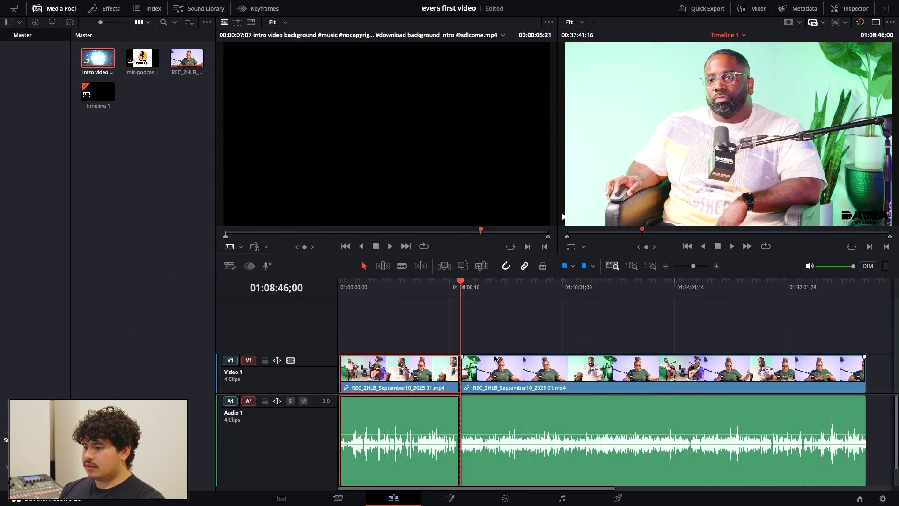
pyautogui.hscroll(5, 495, 359)
pyautogui.hscroll(-5, 496, 359)
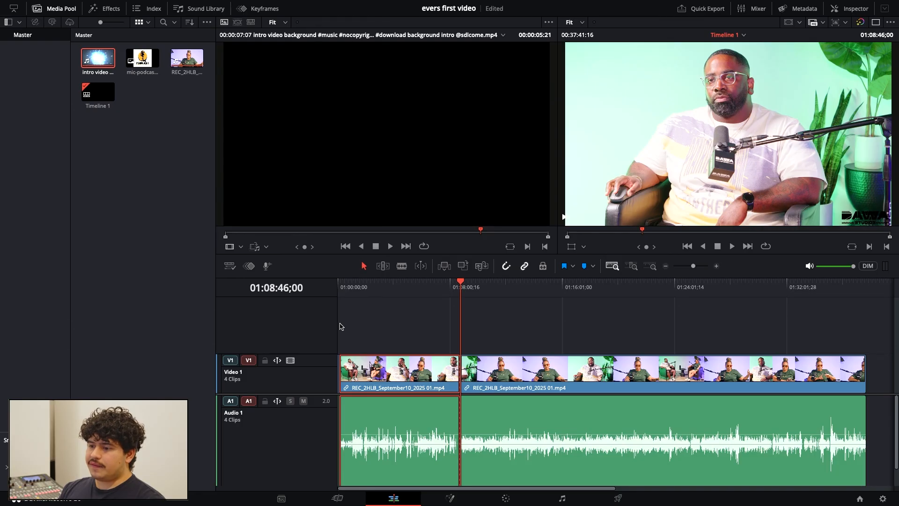
pyautogui.moveTo(694, 266); pyautogui.dragTo(696, 266)
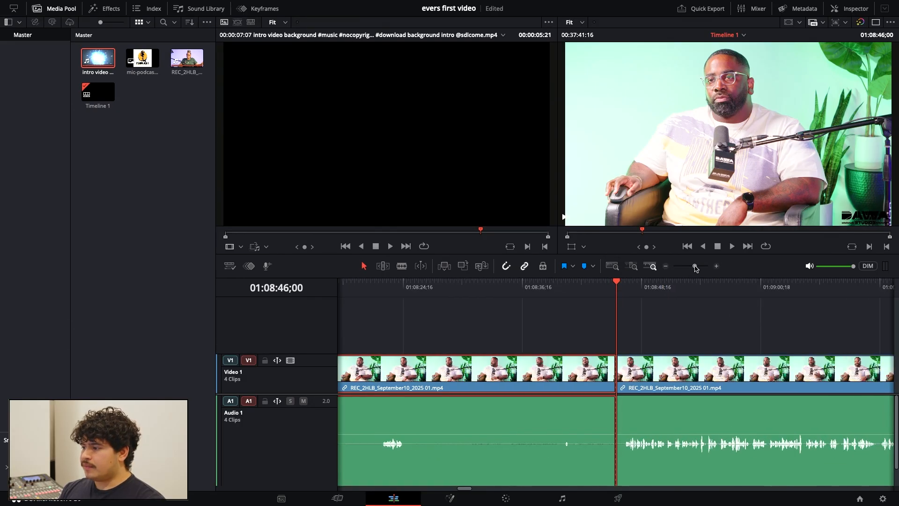
pyautogui.moveTo(467, 489); pyautogui.dragTo(465, 488)
pyautogui.click(694, 266)
pyautogui.moveTo(694, 267); pyautogui.dragTo(680, 267)
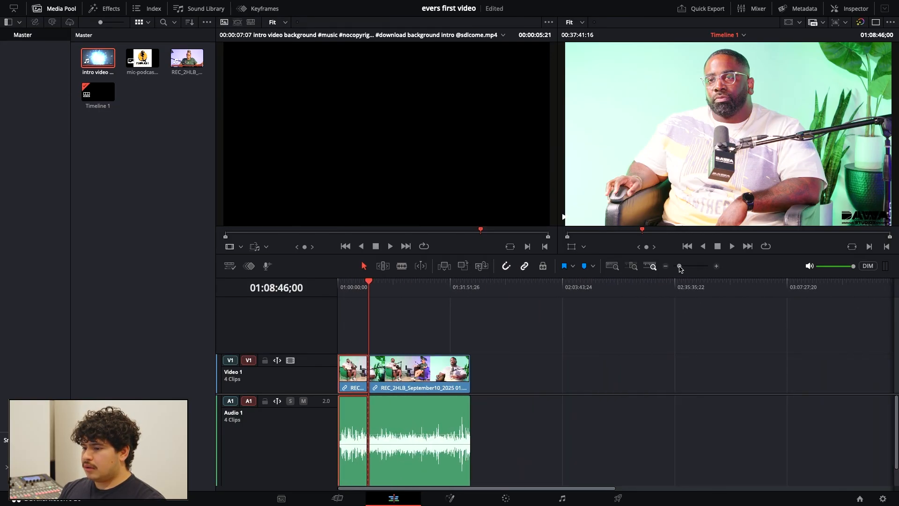
pyautogui.click(613, 266)
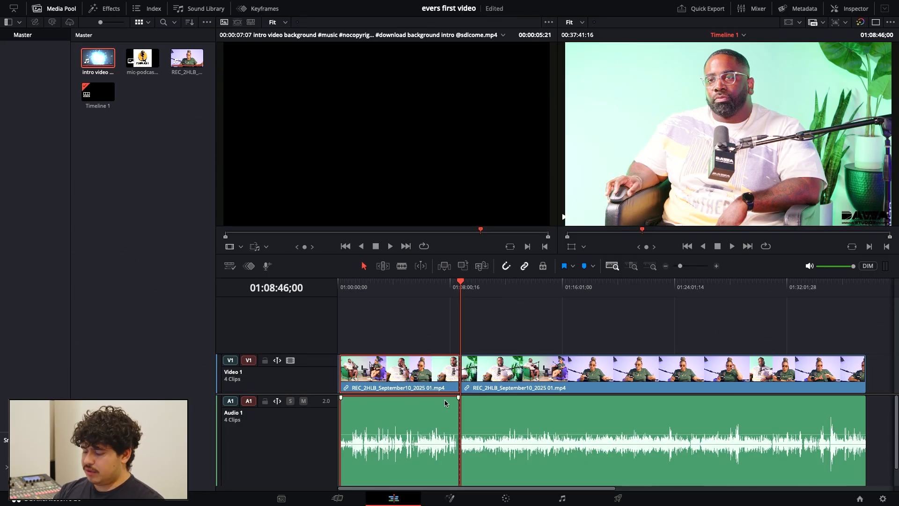
pyautogui.press('BackSpace')
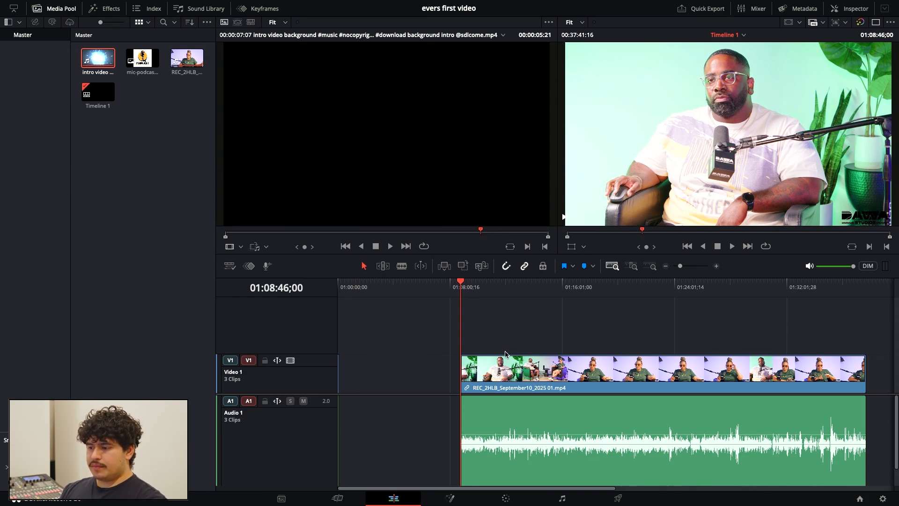
pyautogui.hotkey('ctrl', 'z')
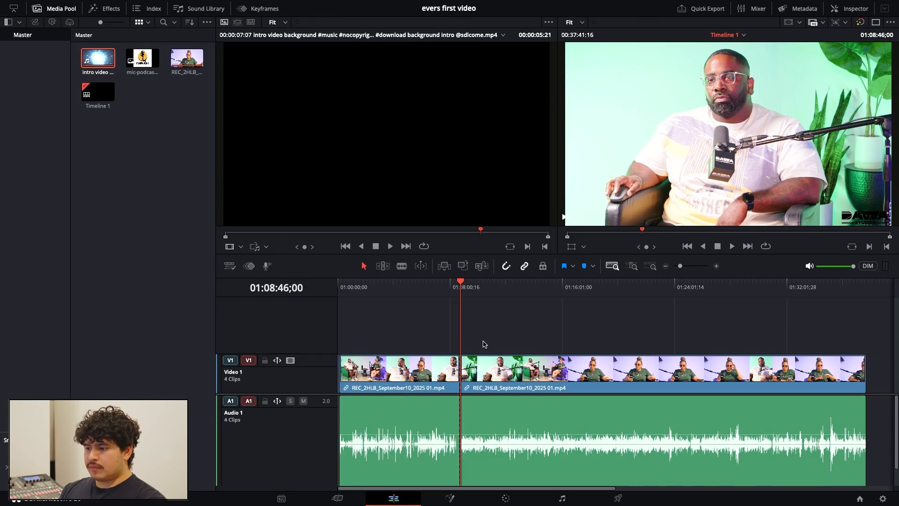
# Step: Ripple delete the podcast recording's section before the cut and the black end piece of the intro clip
pyautogui.click(433, 370)
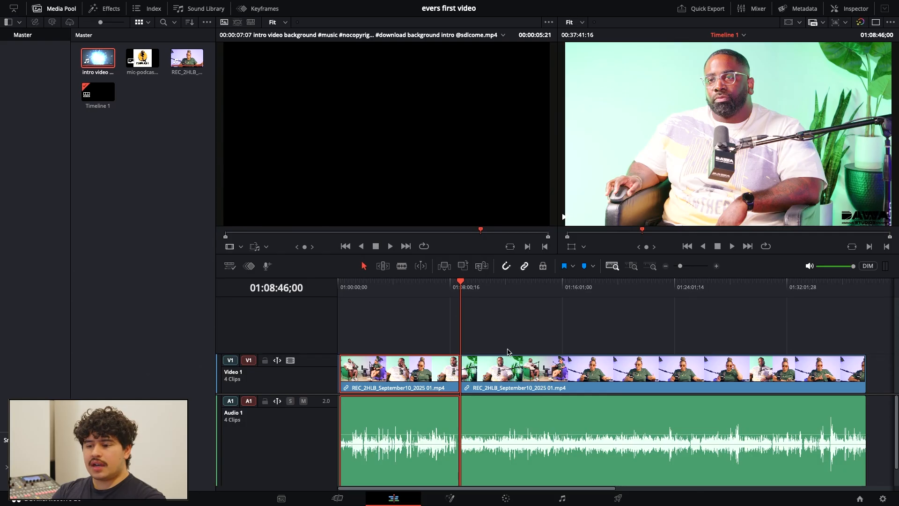
pyautogui.press('Delete')
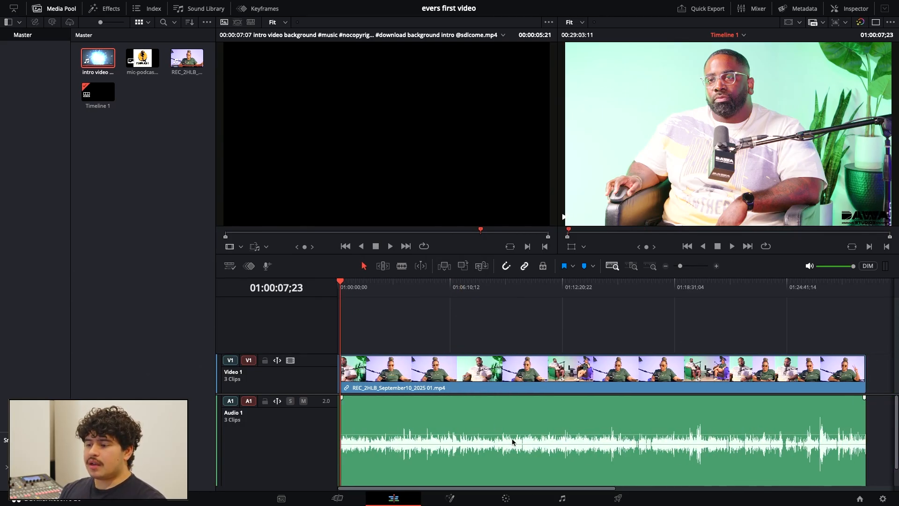
pyautogui.moveTo(686, 268)
pyautogui.mouseDown()
pyautogui.moveTo(678, 268)
pyautogui.moveTo(698, 271)
pyautogui.mouseUp()
pyautogui.click(522, 412)
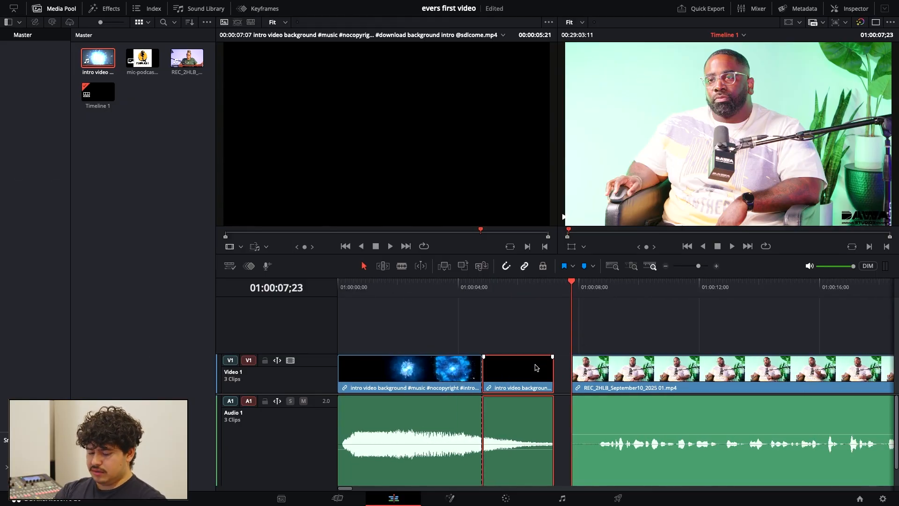
pyautogui.press('Delete')
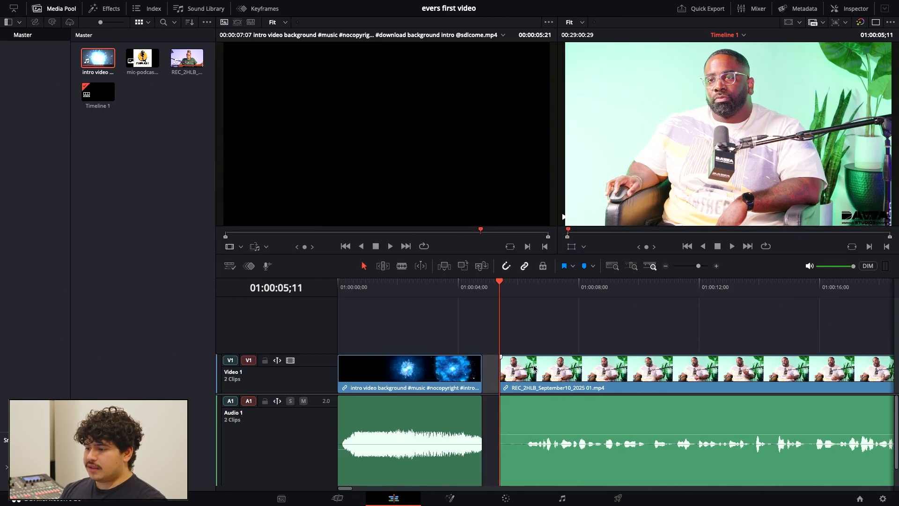
# Step: Move the podcast recording up against the end of the intro clip and play the timeline from the start
pyautogui.click(548, 370)
pyautogui.moveTo(549, 370); pyautogui.dragTo(532, 370)
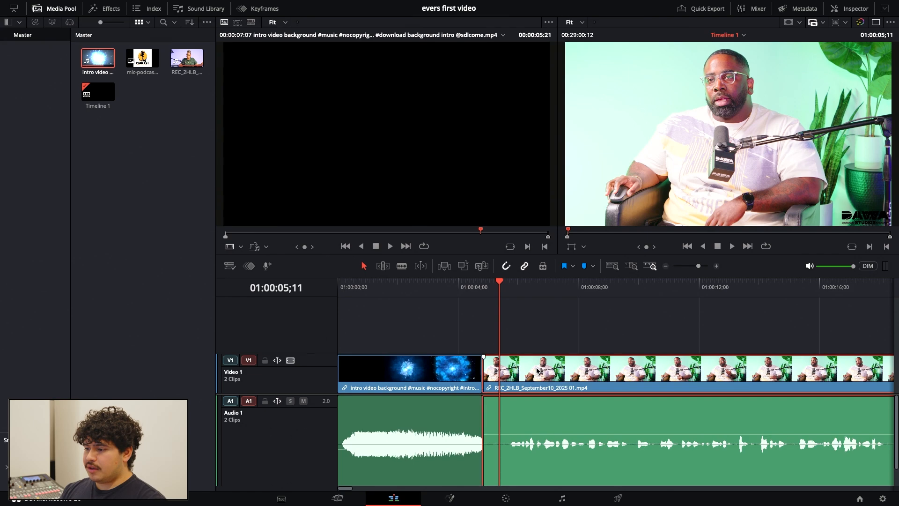
pyautogui.moveTo(490, 289); pyautogui.dragTo(319, 291)
pyautogui.press('space')
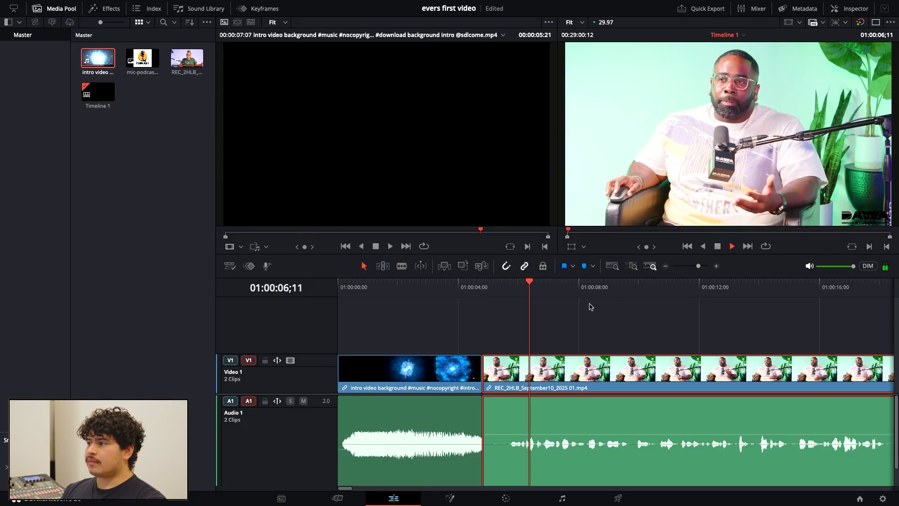
pyautogui.press('space')
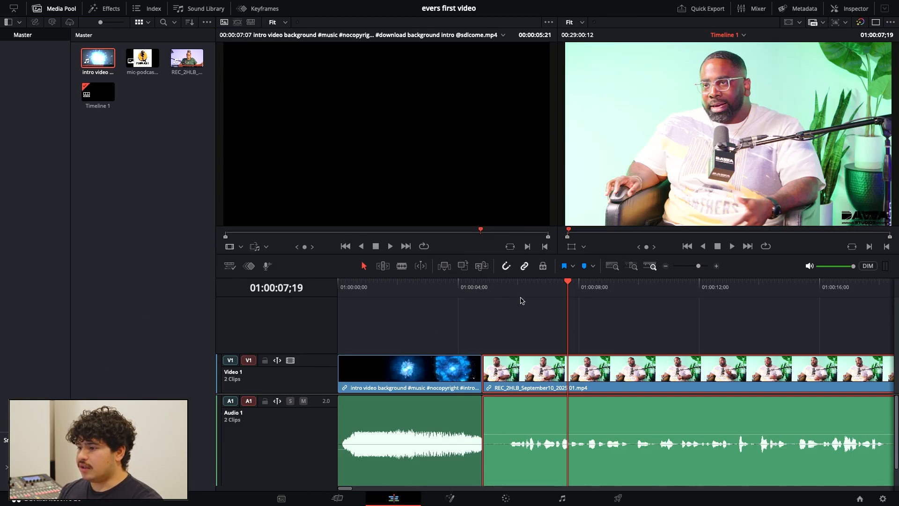
# Step: Cut the podcast recording at about 01:00:05;20, ripple deleting its silent opening, and play the timeline from the start
pyautogui.click(402, 266)
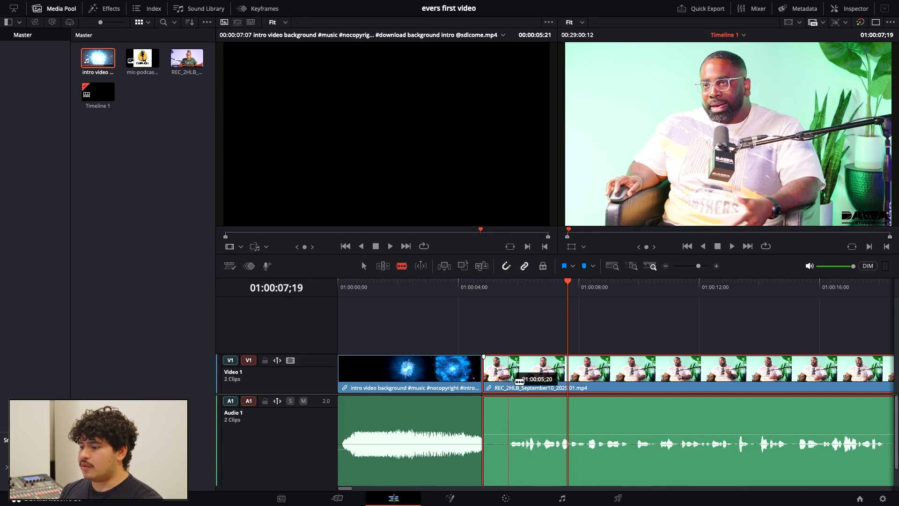
pyautogui.click(514, 414)
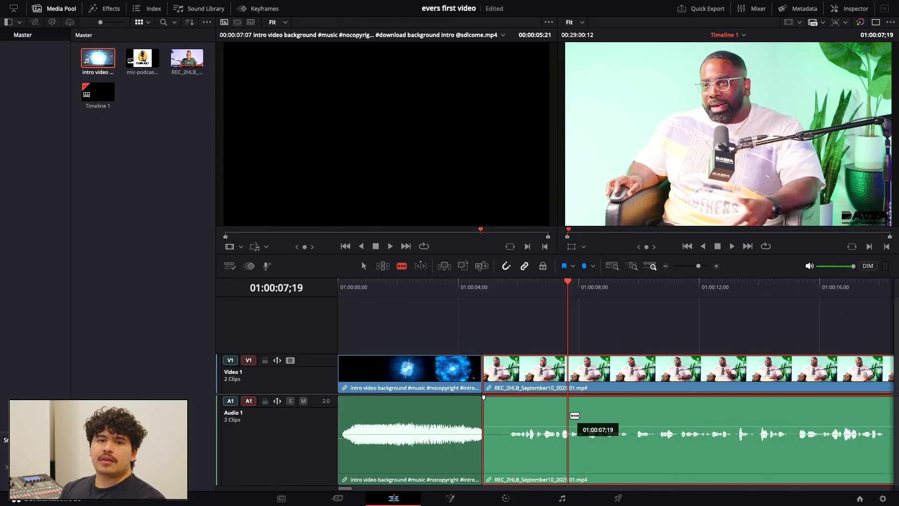
pyautogui.click(509, 416)
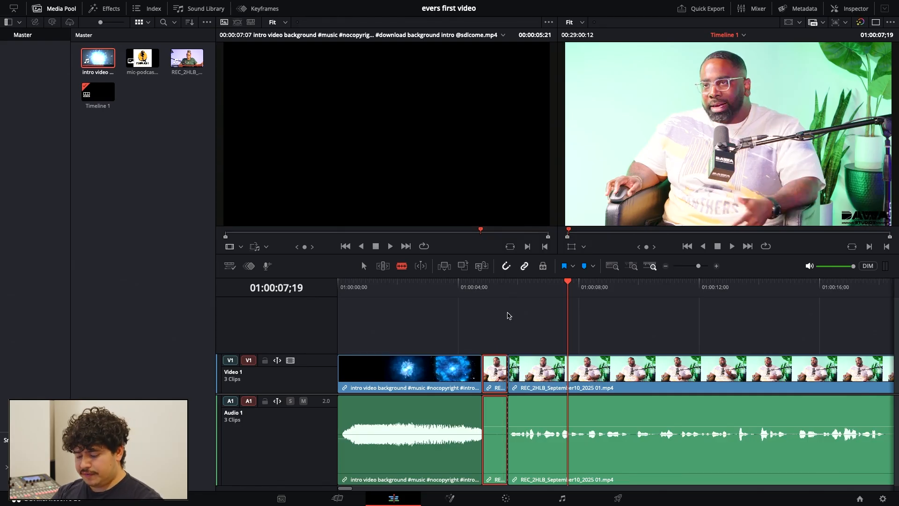
pyautogui.press('Delete')
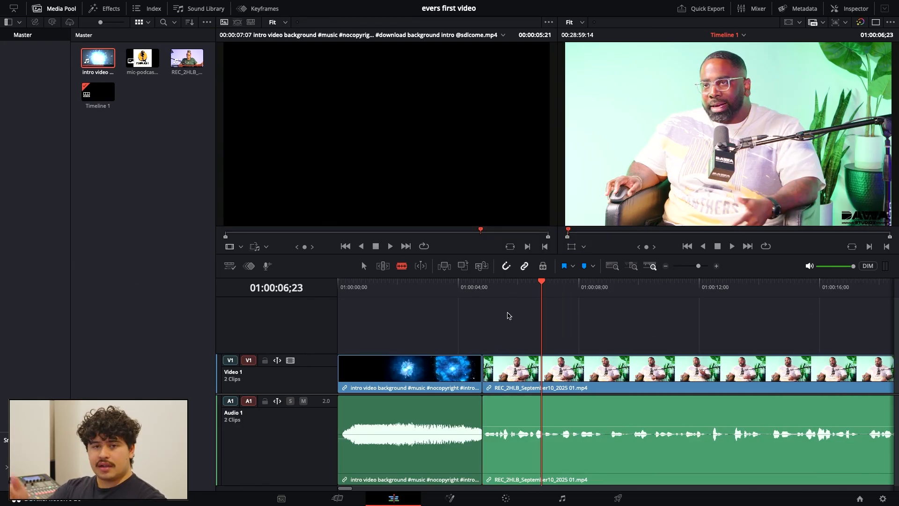
pyautogui.click(458, 286)
pyautogui.press('Home')
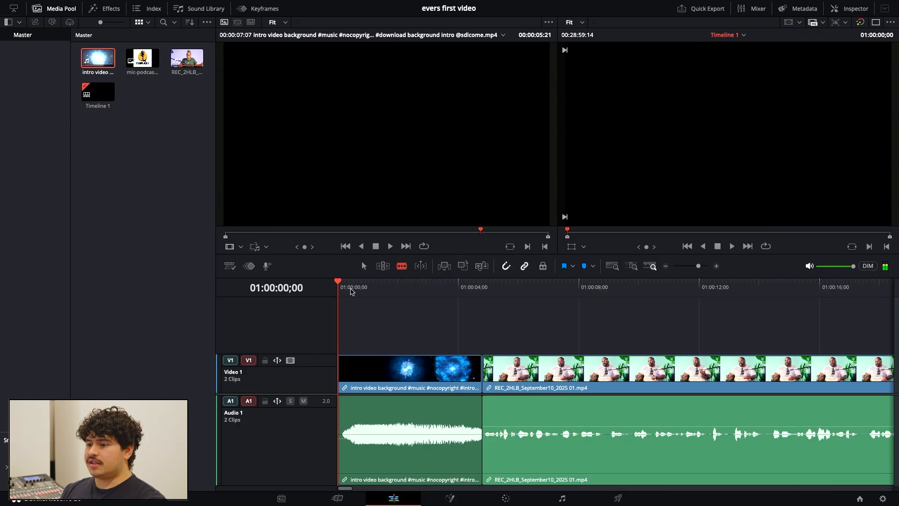
pyautogui.press('space')
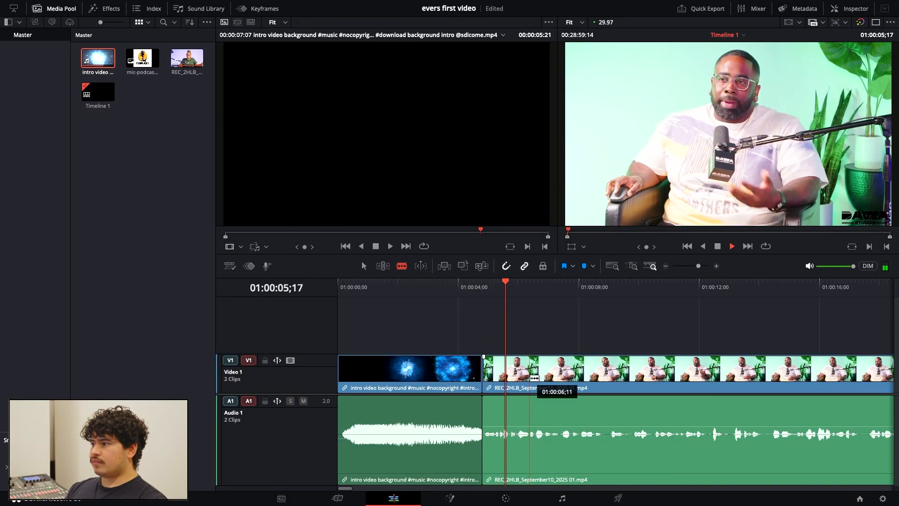
# Step: Shorten the intro clip by cutting it at 01:00:03;25 and ripple deleting its tail, and play the edit from the start
pyautogui.moveTo(488, 287); pyautogui.dragTo(454, 289)
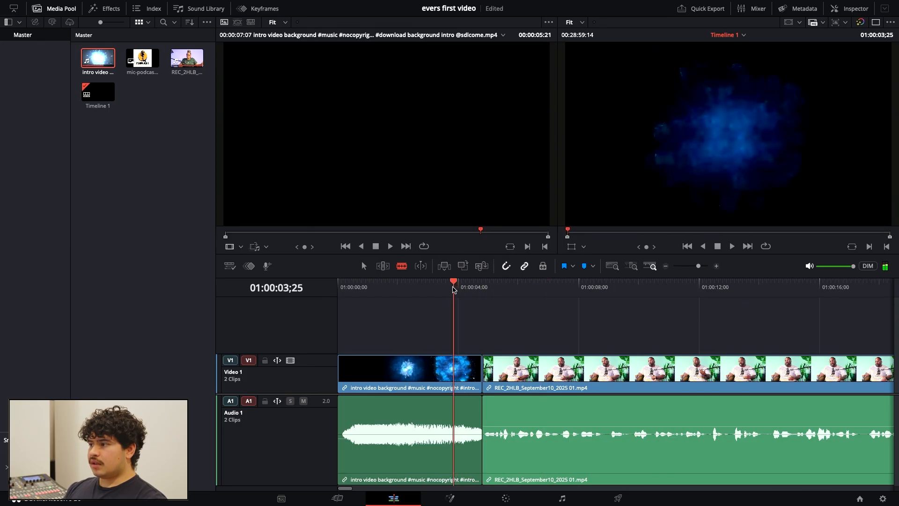
pyautogui.click(455, 367)
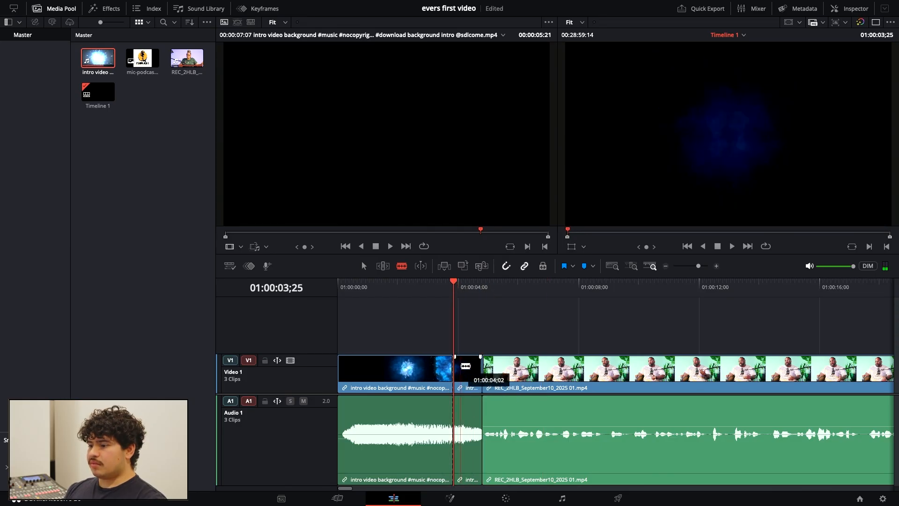
pyautogui.press('a')
pyautogui.click(465, 368)
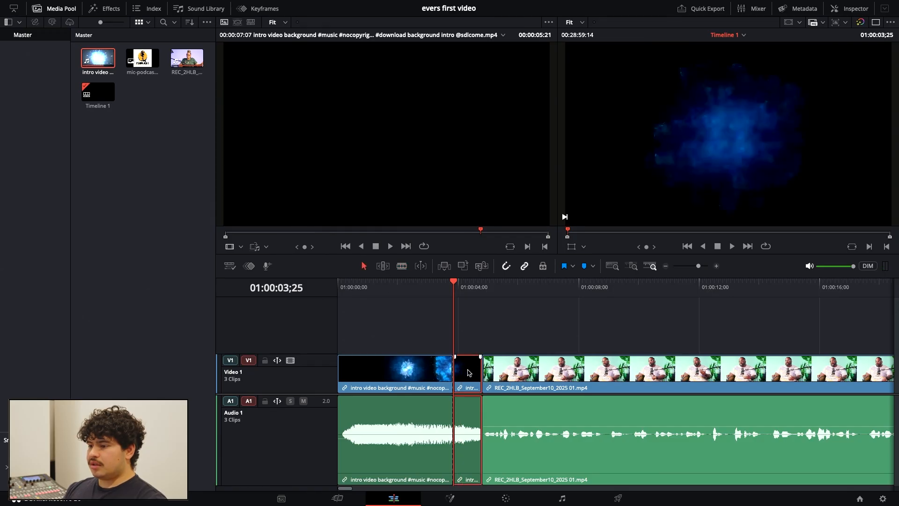
pyautogui.press('Delete')
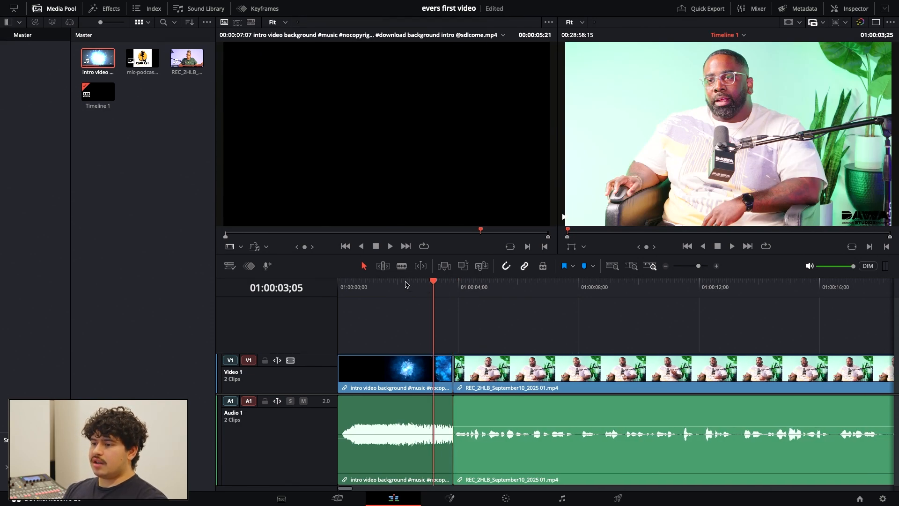
pyautogui.press('Home')
pyautogui.press('space')
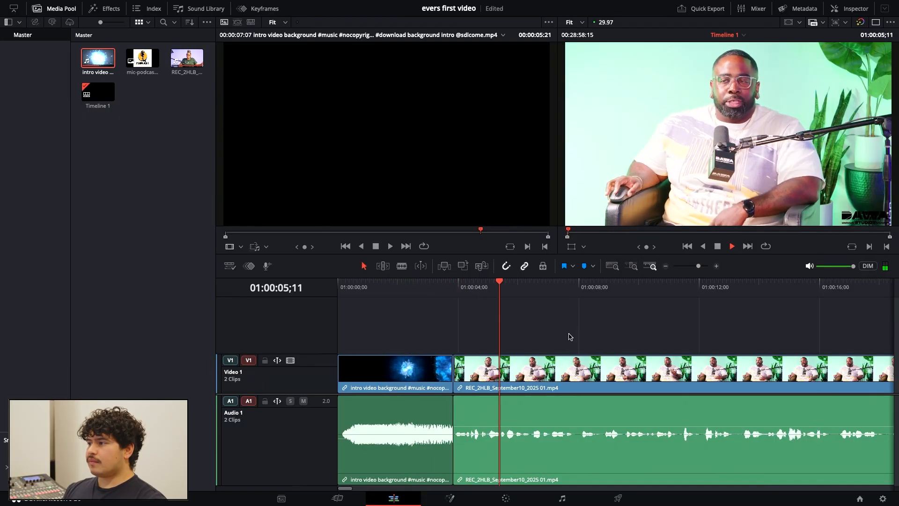
pyautogui.press('space')
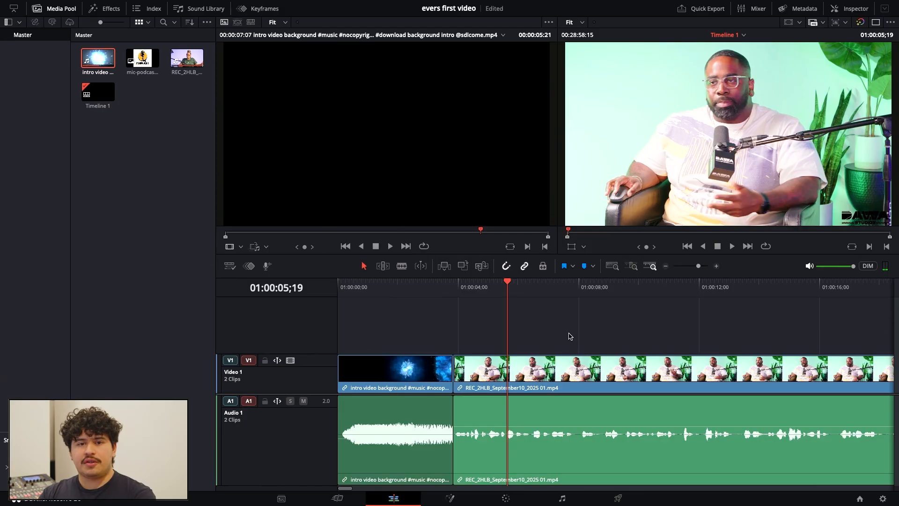